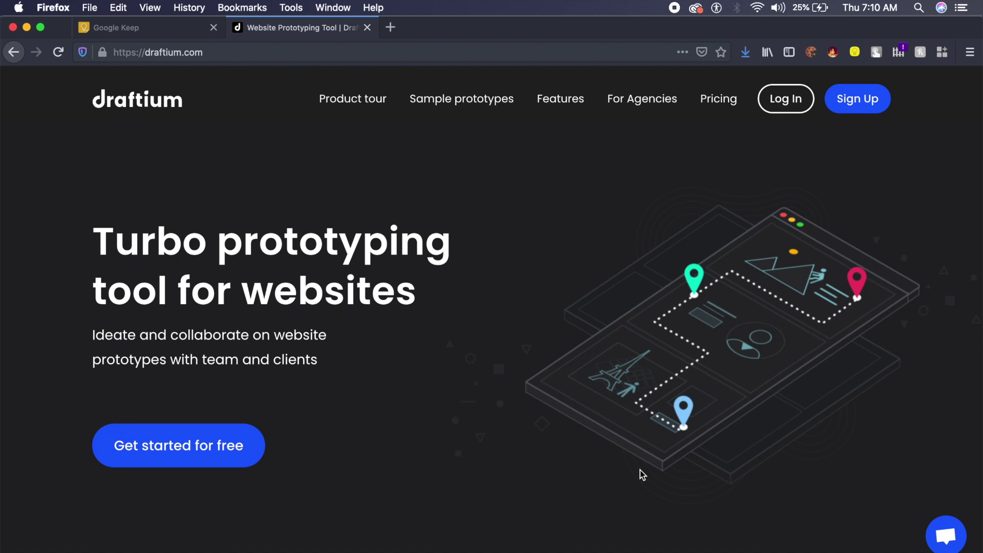
Scroll down through Draftium's feature sections, then scroll back up toward the top.
scroll(492, 412, "down", 3)
scroll(493, 413, "down", 9)
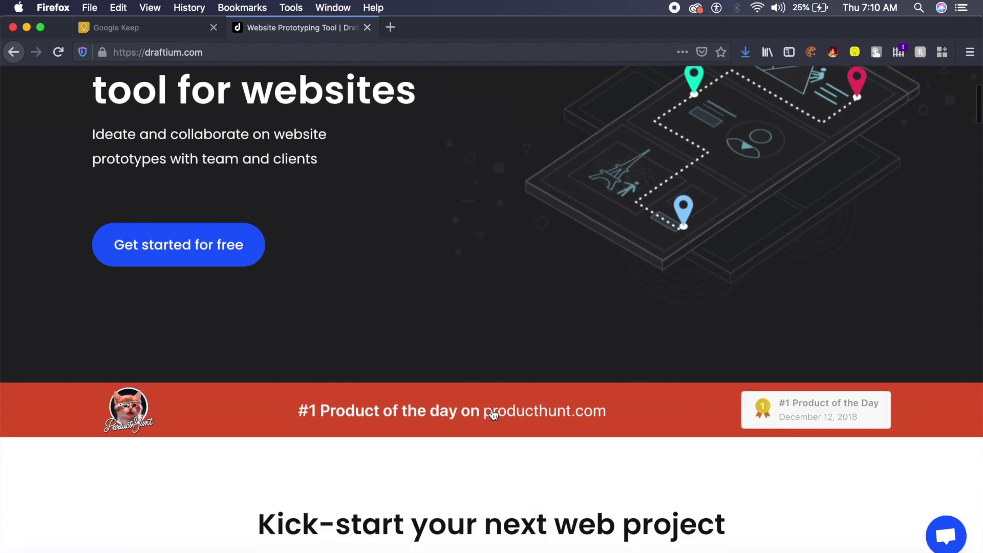
scroll(492, 413, "down", 5)
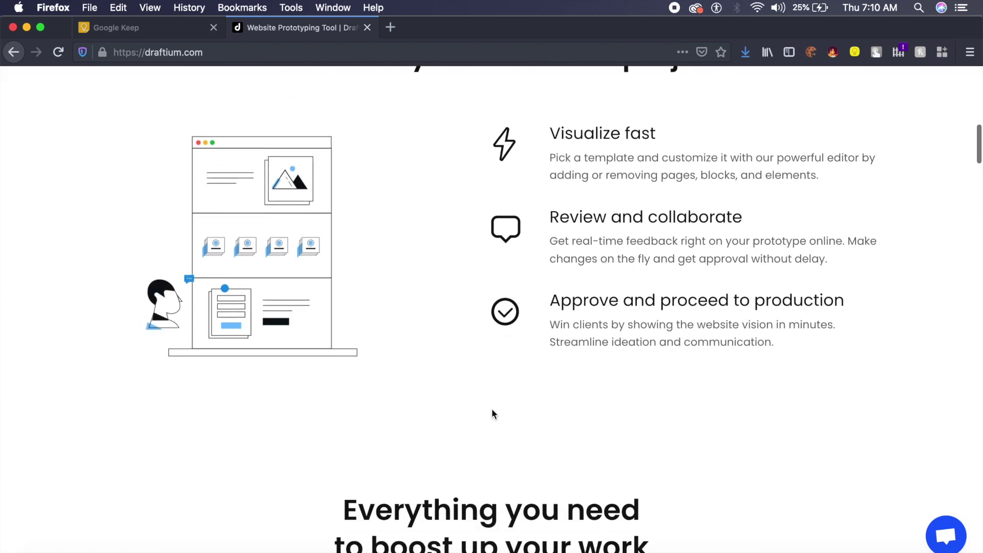
scroll(492, 412, "down", 7)
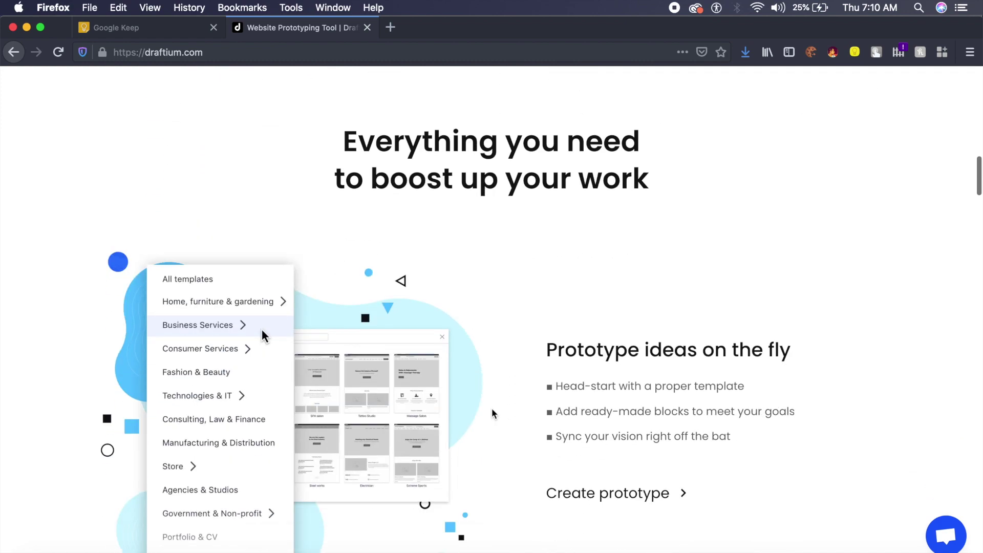
scroll(491, 413, "down", 20)
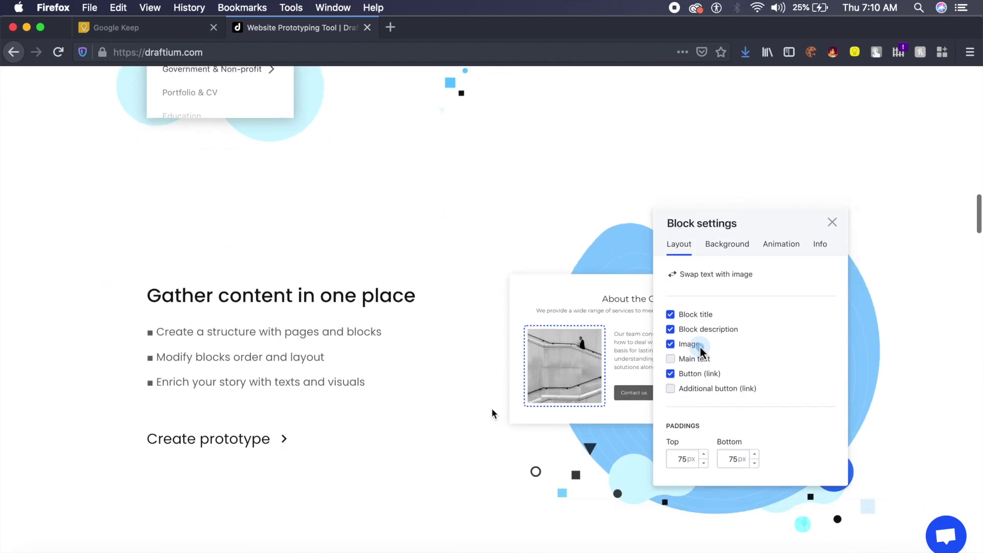
scroll(491, 413, "up", 20)
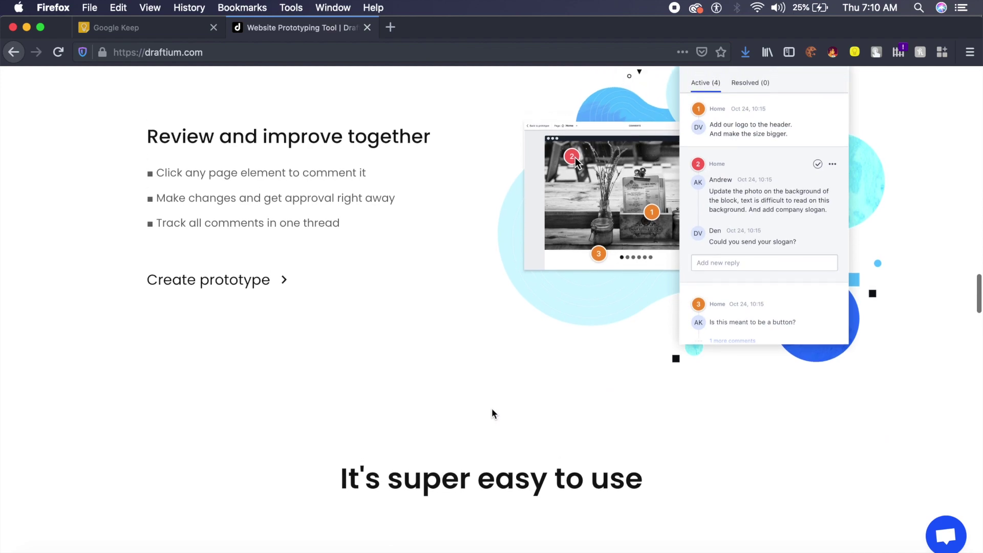
scroll(492, 412, "up", 10)
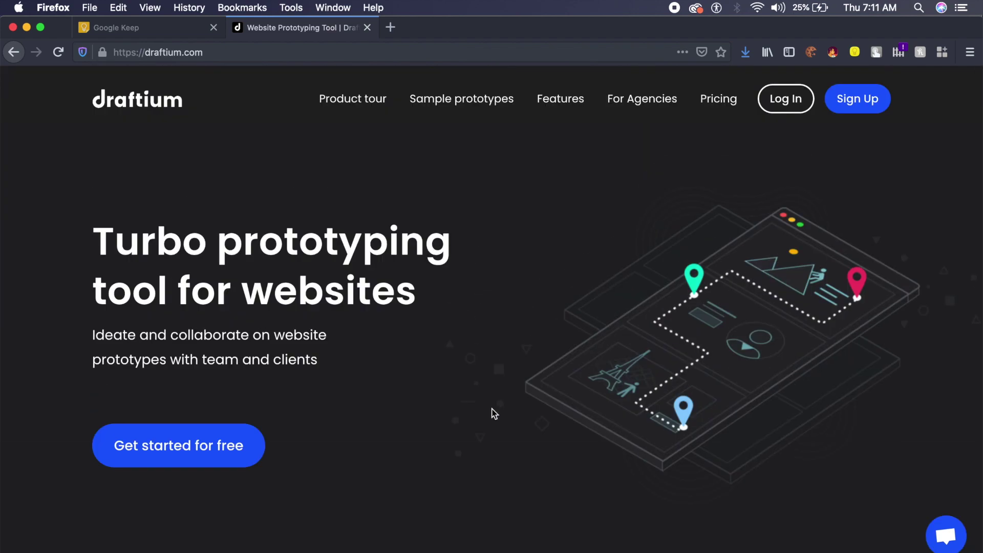
Sign up, then start a blank prototype from Create New instead of a template.
left_click(865, 101)
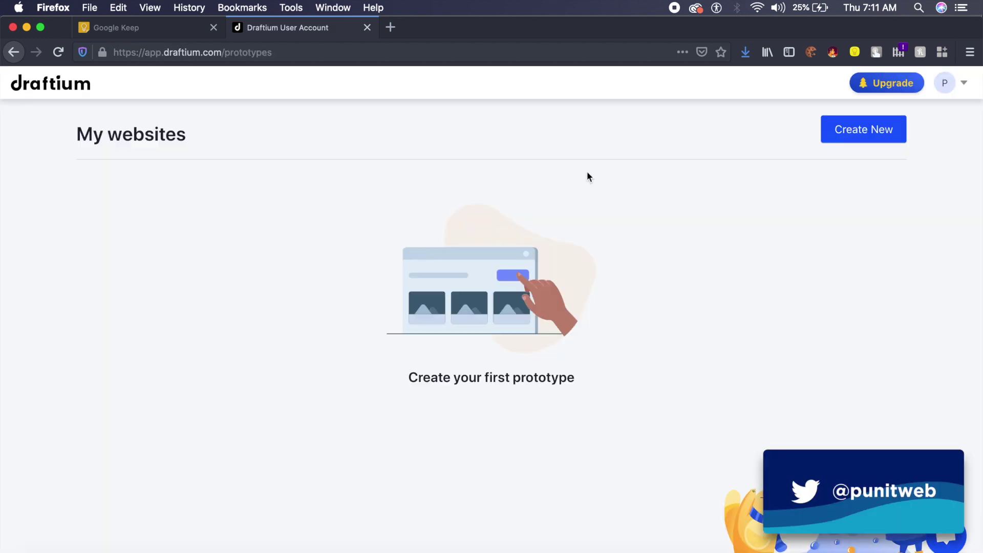
left_click(852, 136)
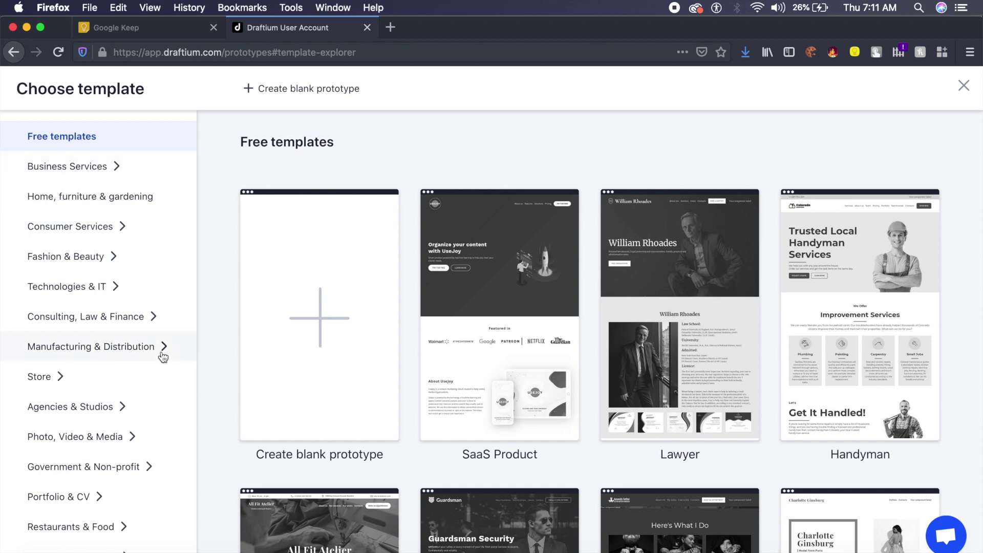
left_click(294, 335)
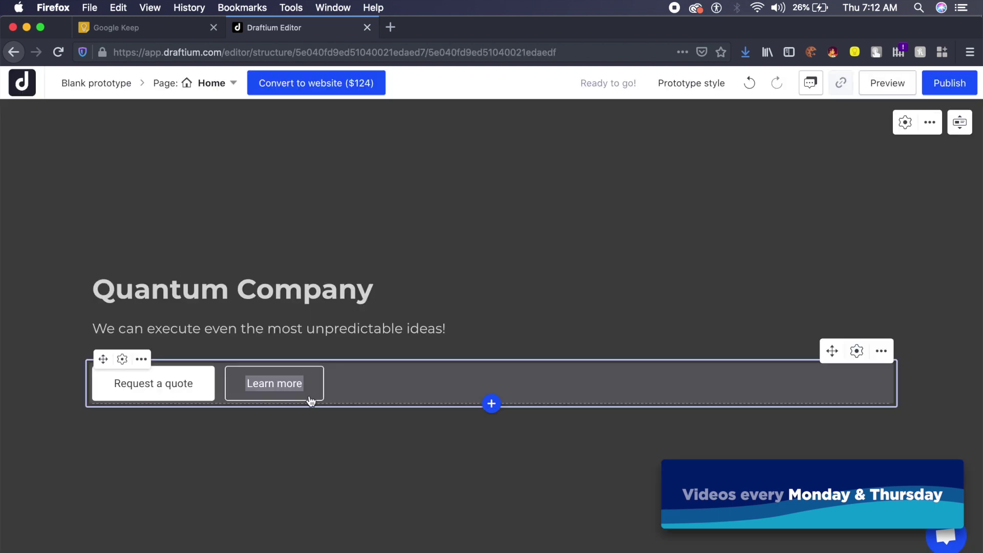
Set the Learn more button to Primary with the Alternative light grey style.
left_click(310, 399)
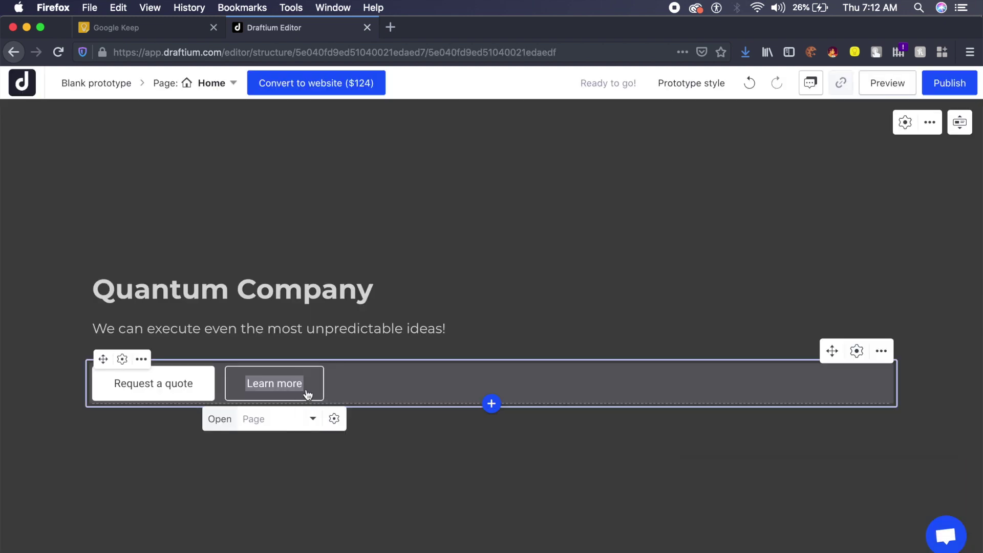
left_click(324, 398)
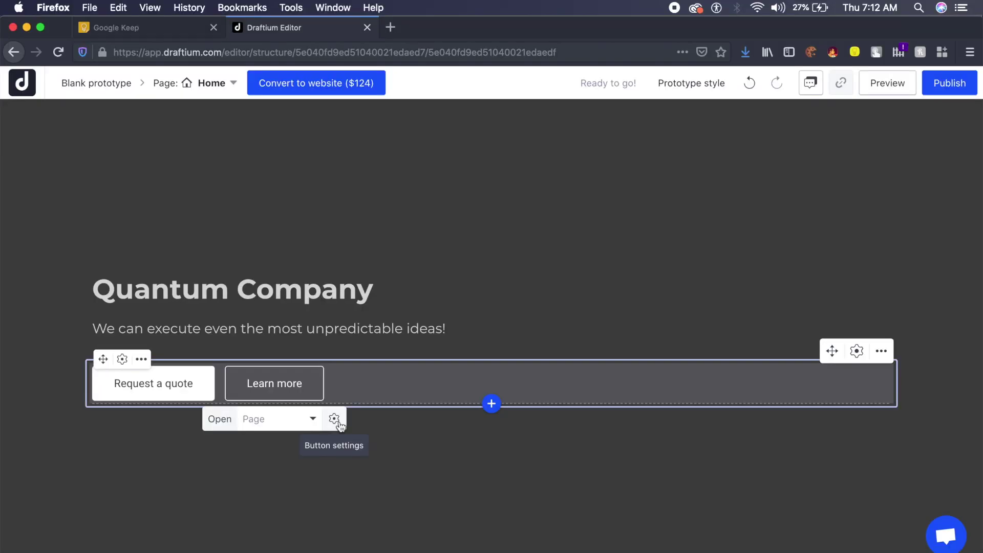
left_click(335, 418)
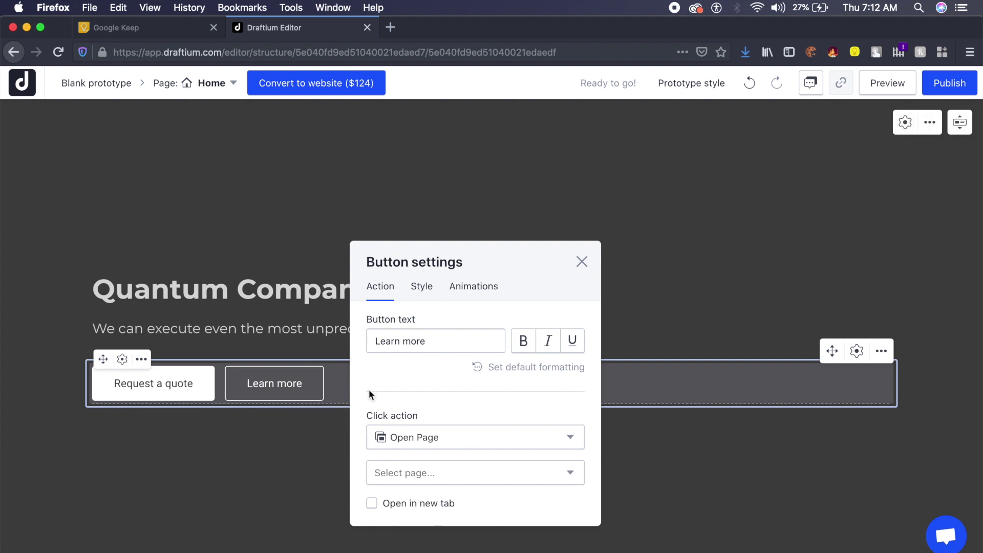
left_click(464, 287)
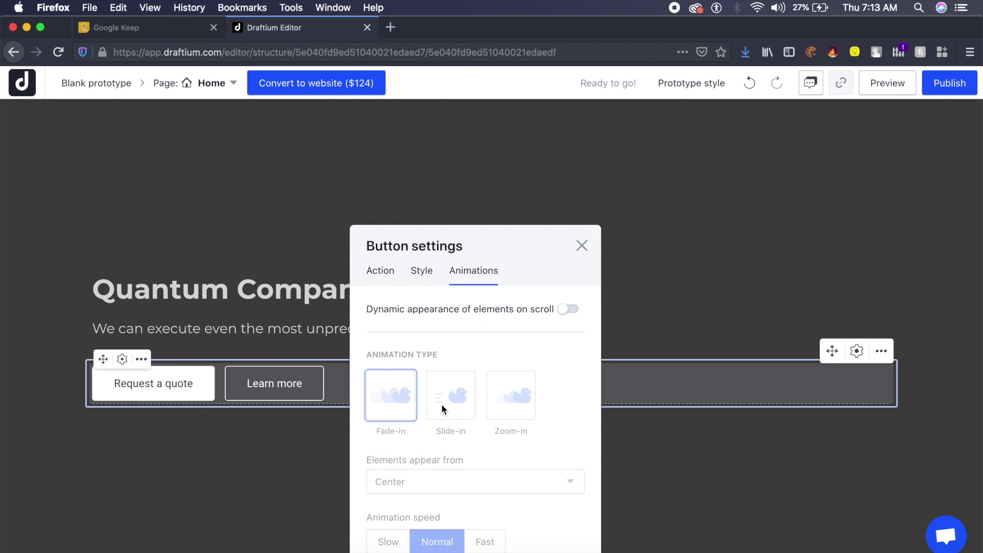
left_click(423, 270)
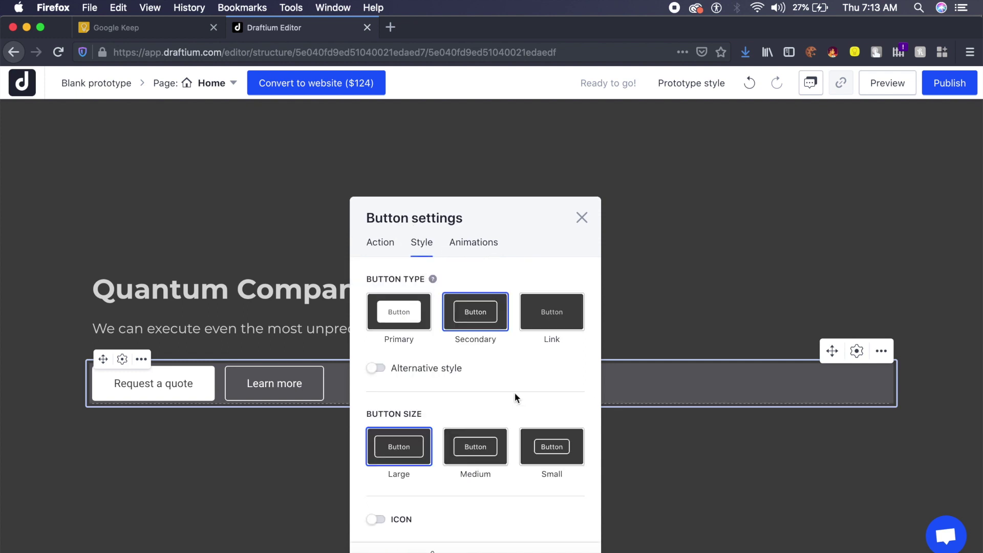
left_click(411, 327)
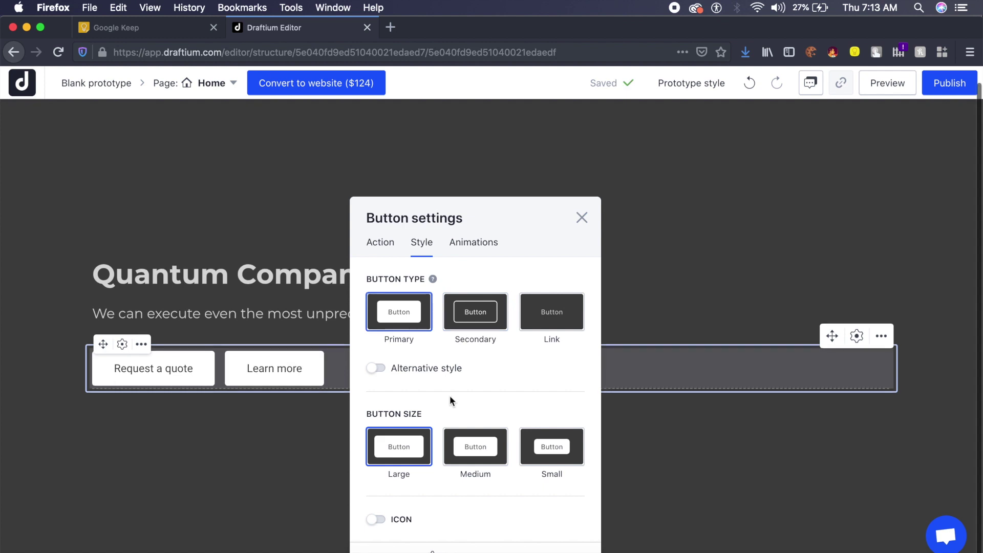
left_click(476, 316)
left_click(374, 378)
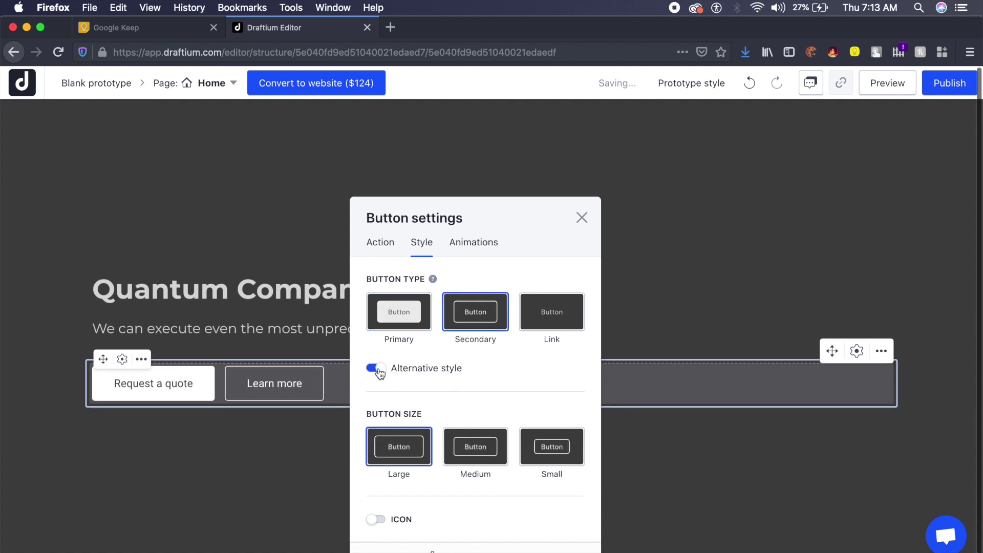
left_click(416, 323)
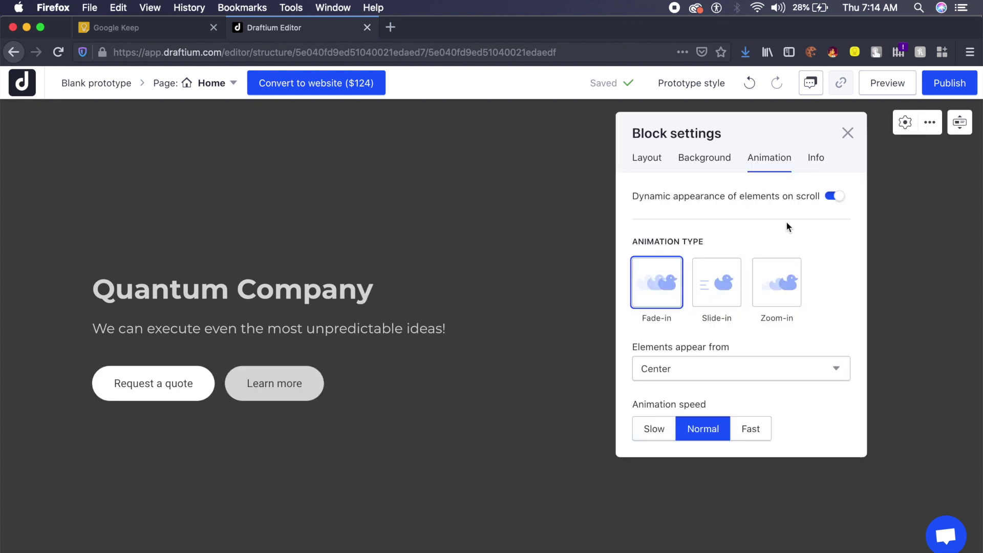
Give the hero block a Fade-in animation from Top at Slow speed.
left_click(722, 303)
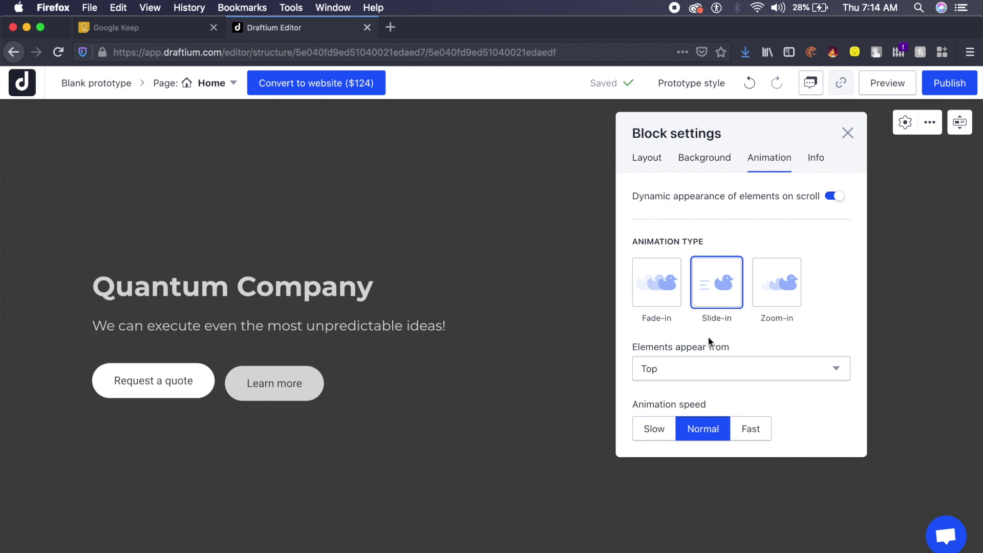
left_click(783, 290)
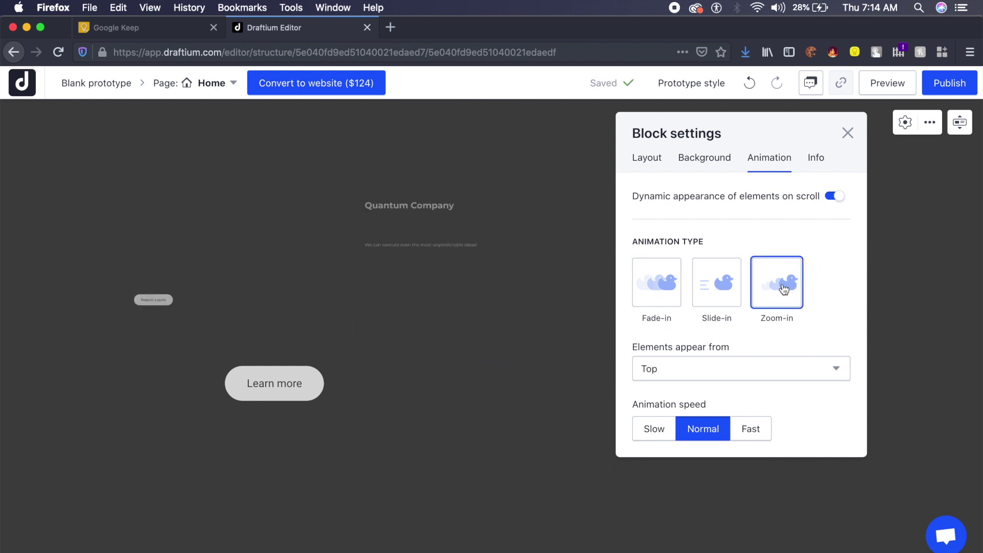
left_click(661, 296)
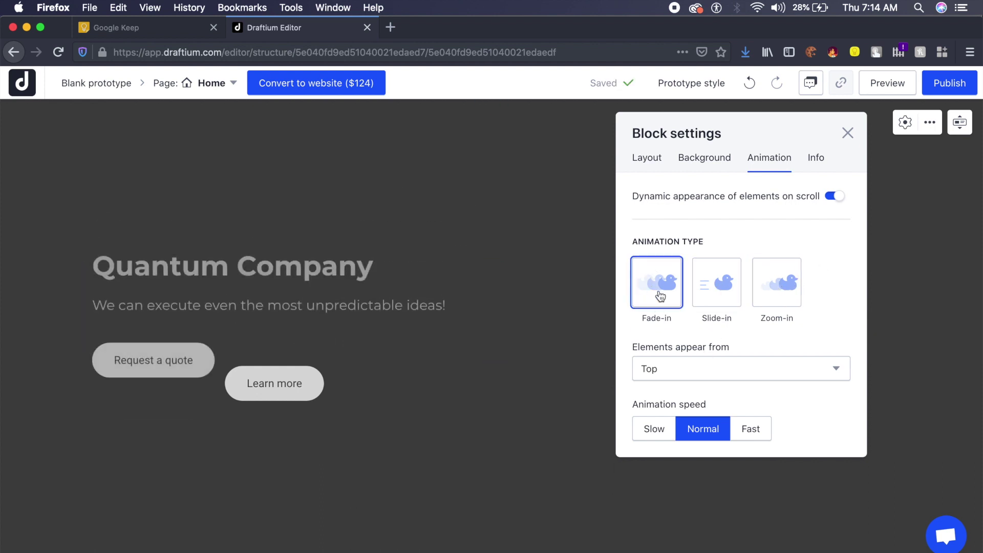
left_click(735, 376)
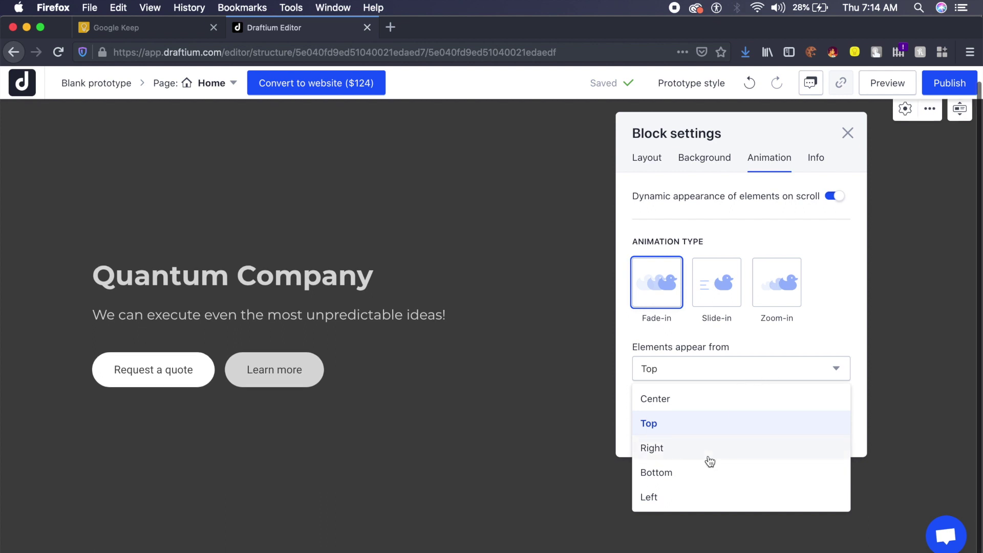
left_click(747, 370)
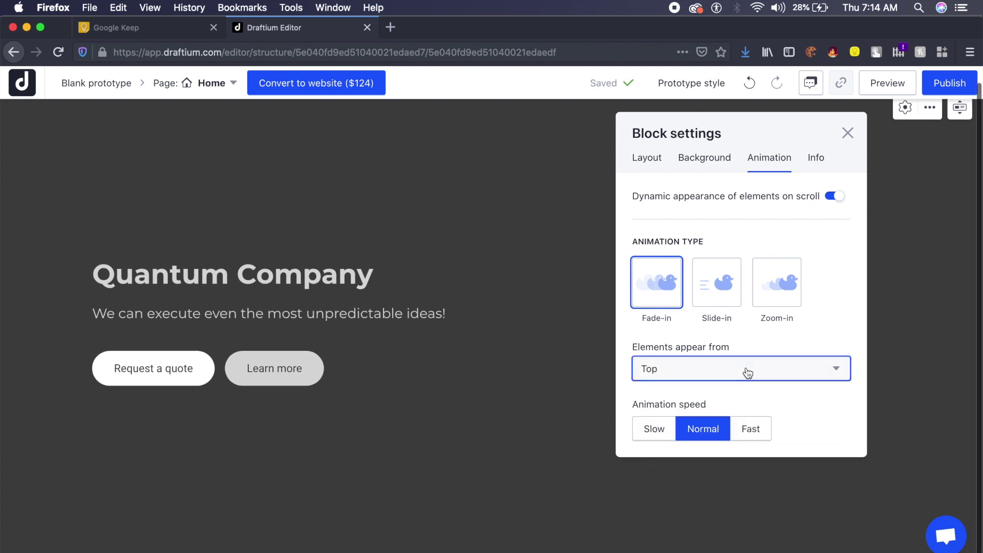
left_click(750, 430)
left_click(660, 433)
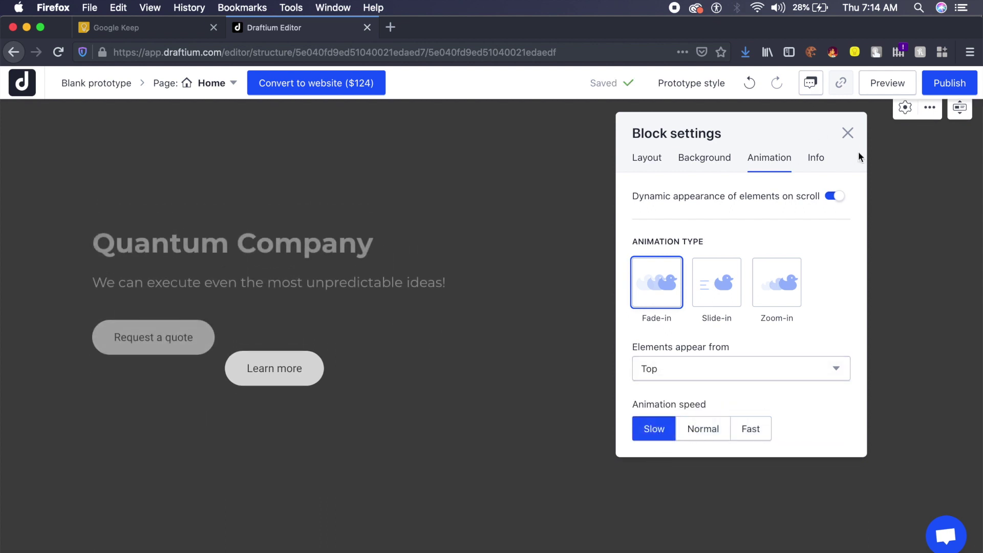
left_click(848, 134)
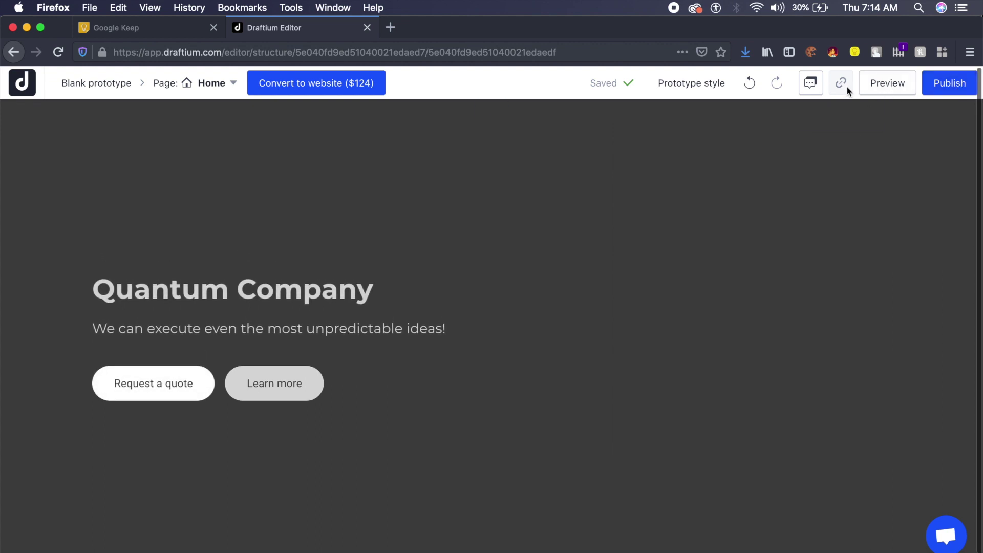
Switch the prototype into Comment Mode.
left_click(814, 86)
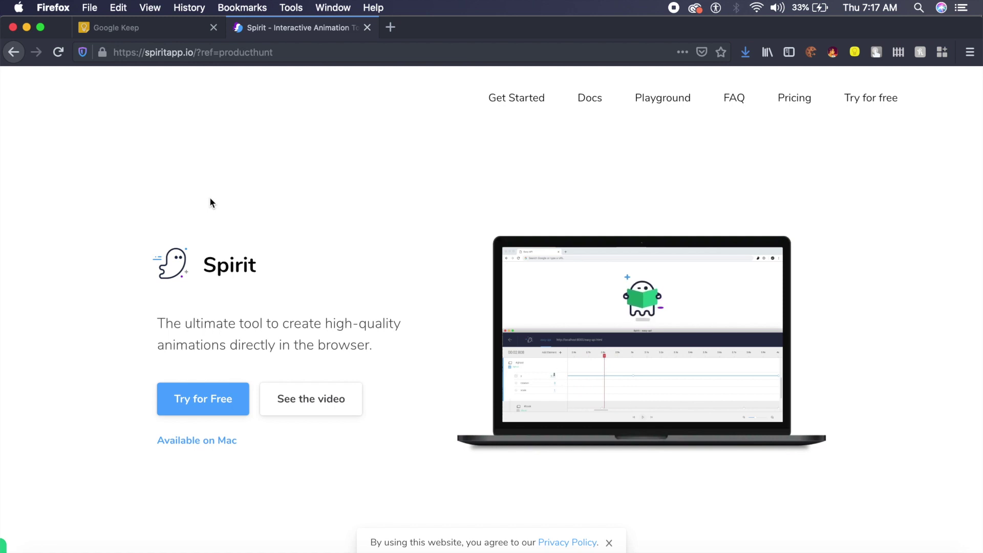
scroll(210, 200, "down", 3)
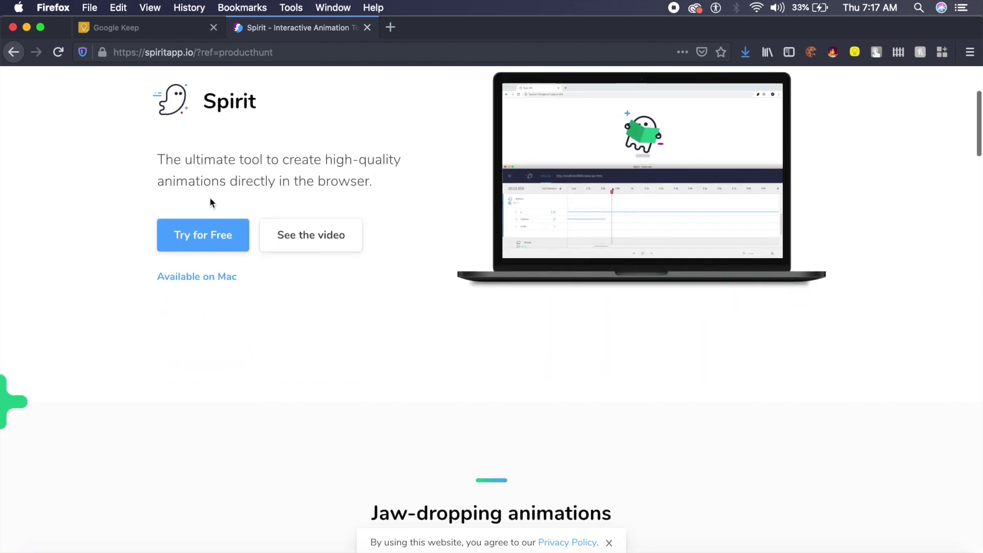
scroll(210, 202, "down", 8)
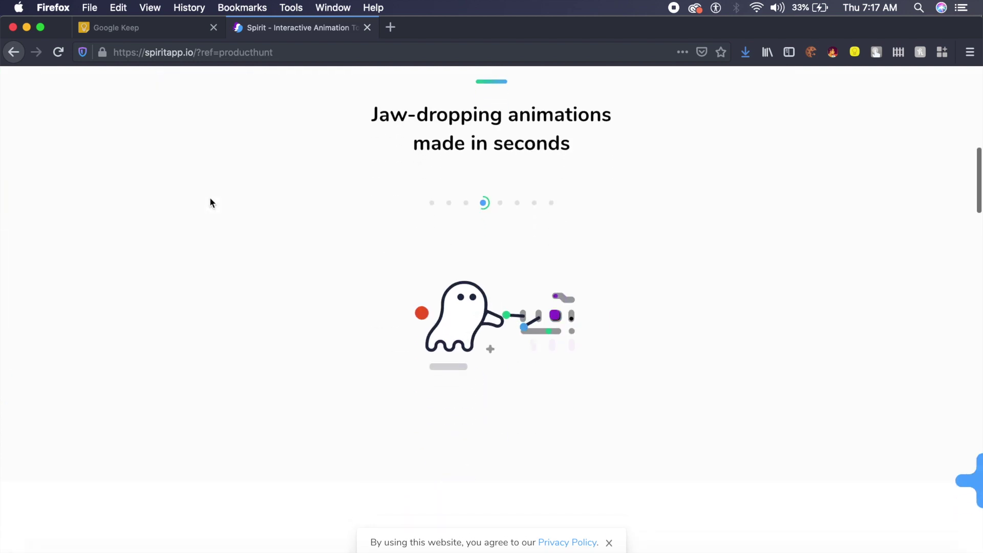
scroll(210, 203, "down", 1)
scroll(210, 203, "down", 7)
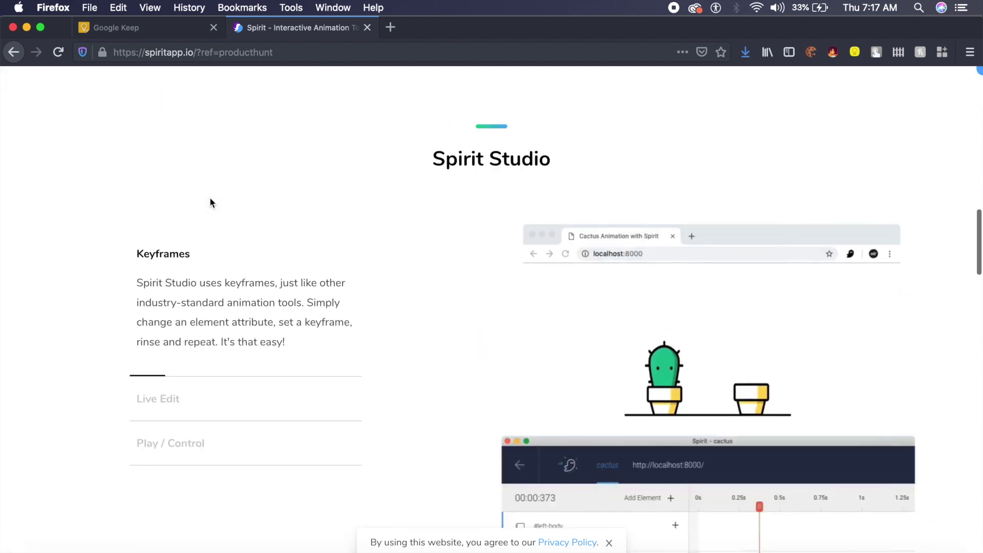
scroll(210, 202, "down", 12)
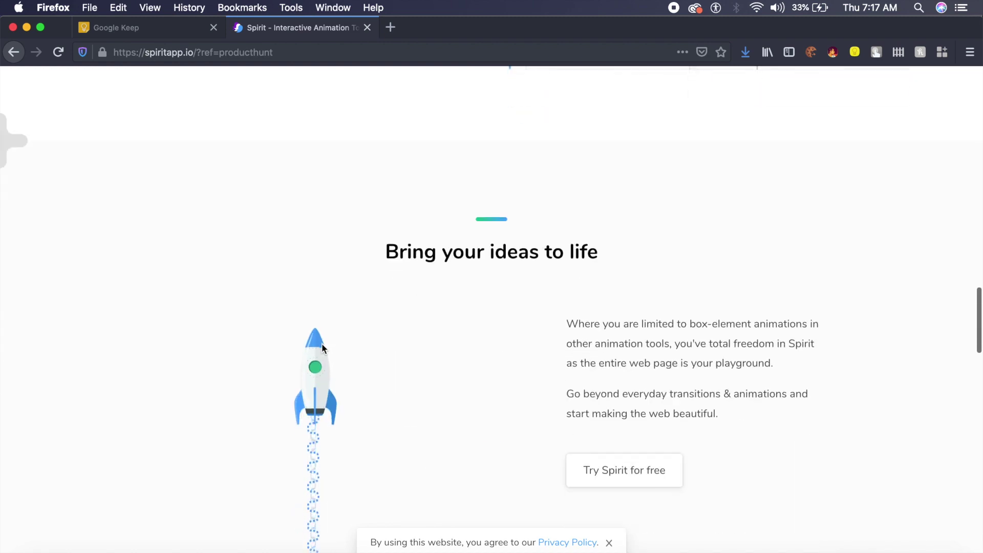
scroll(321, 346, "down", 9)
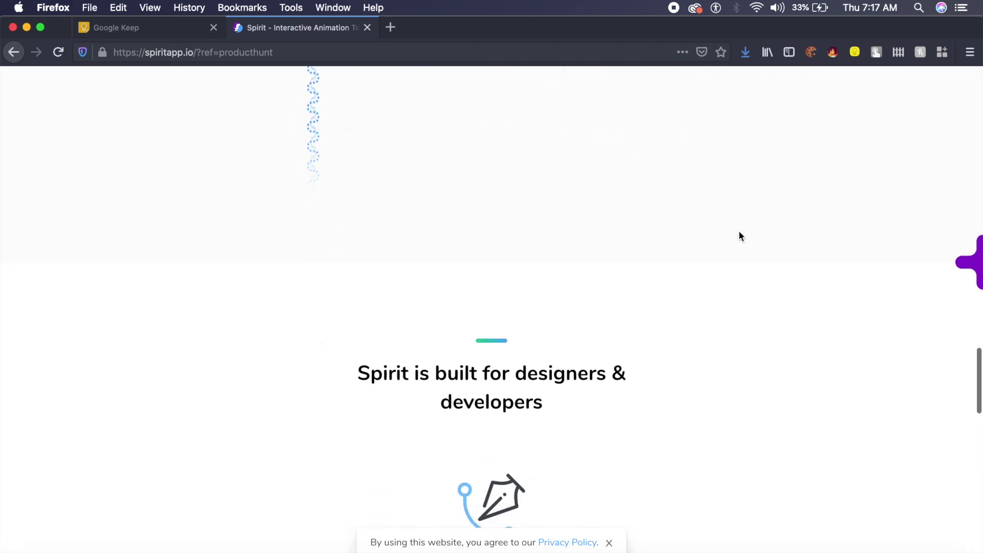
scroll(738, 237, "down", 6)
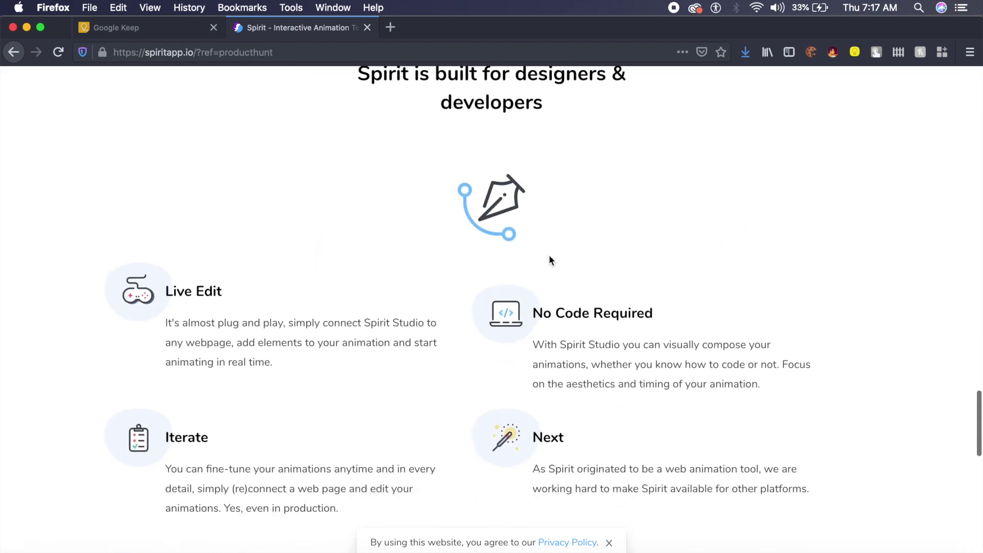
scroll(550, 260, "down", 12)
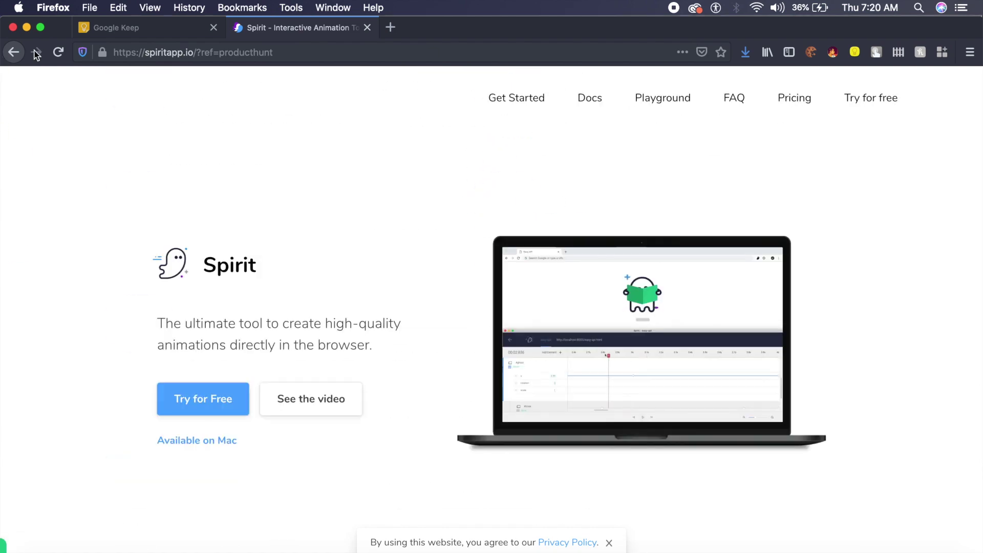
Minimize Firefox to reveal Spirit's welcome window, then bring Google Chrome forward.
left_click(27, 27)
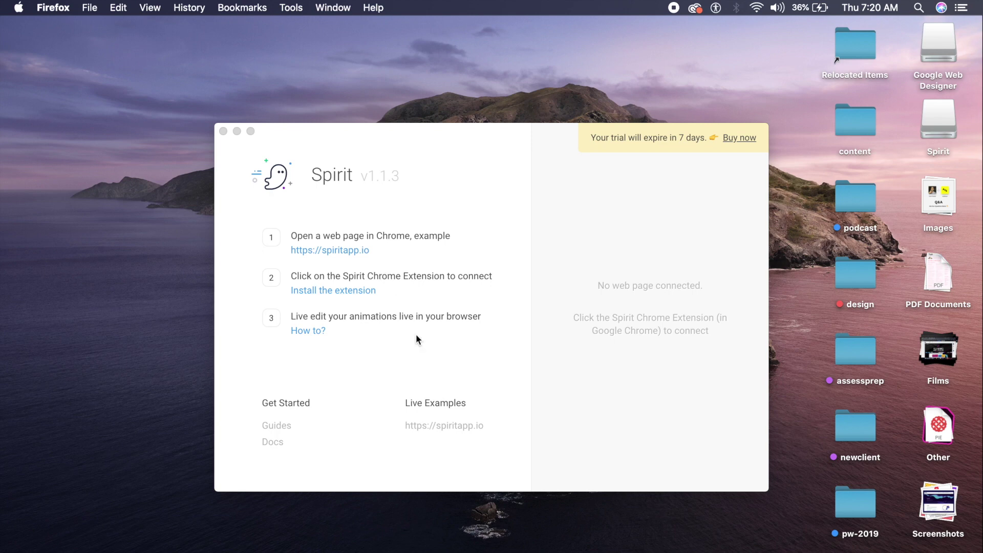
left_click(631, 543)
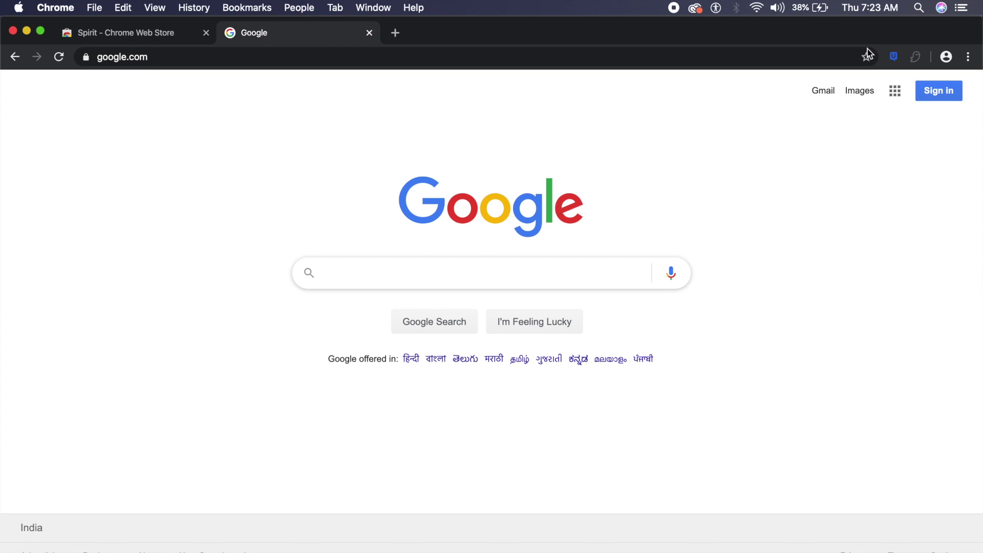
Connect google.com to Spirit with the CDN runtime and move Spirit to the right half.
left_click(919, 62)
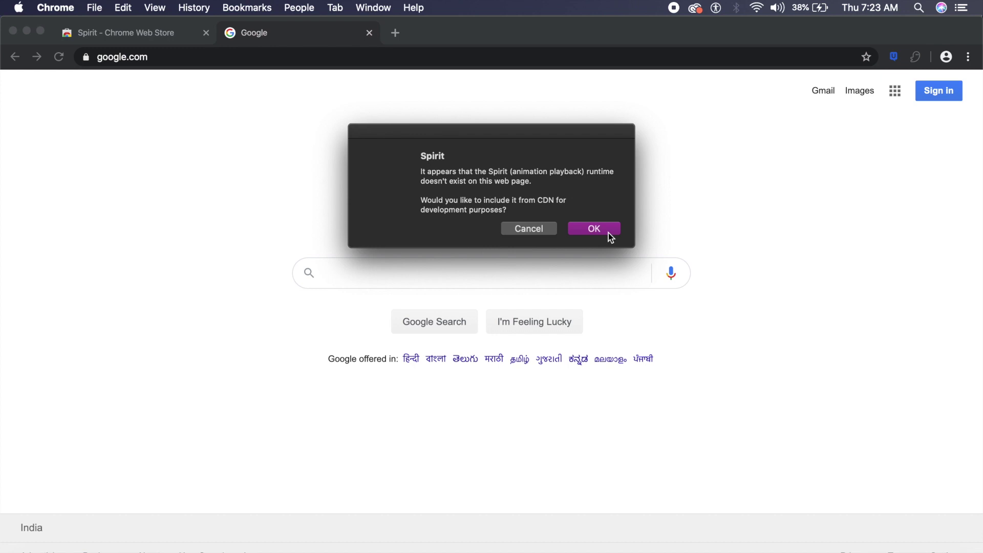
left_click(593, 228)
left_click_drag(352, 23, 622, 10)
Create a 'Logo_Animation' group containing only the Google logo image.
left_click(724, 429)
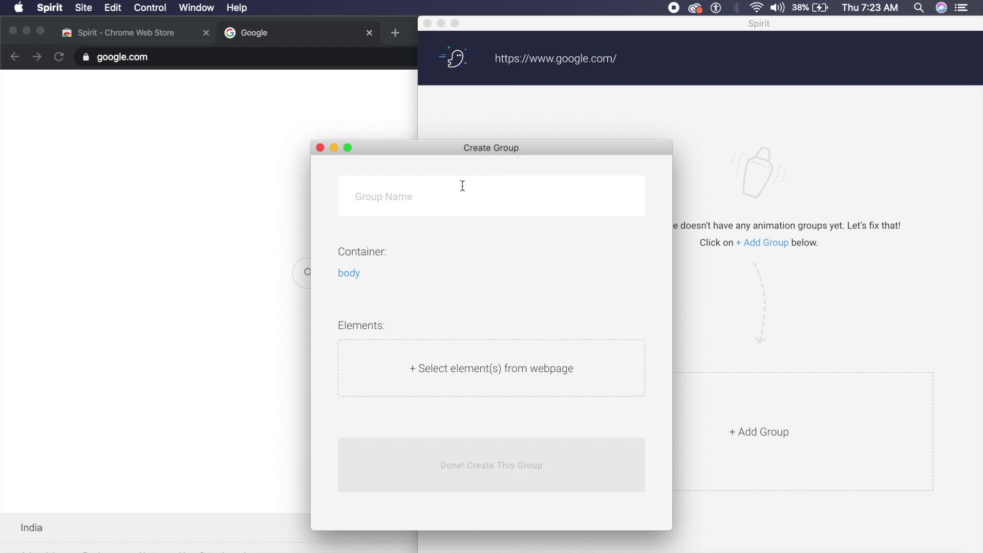
left_click(462, 185)
type("Logo_Animation")
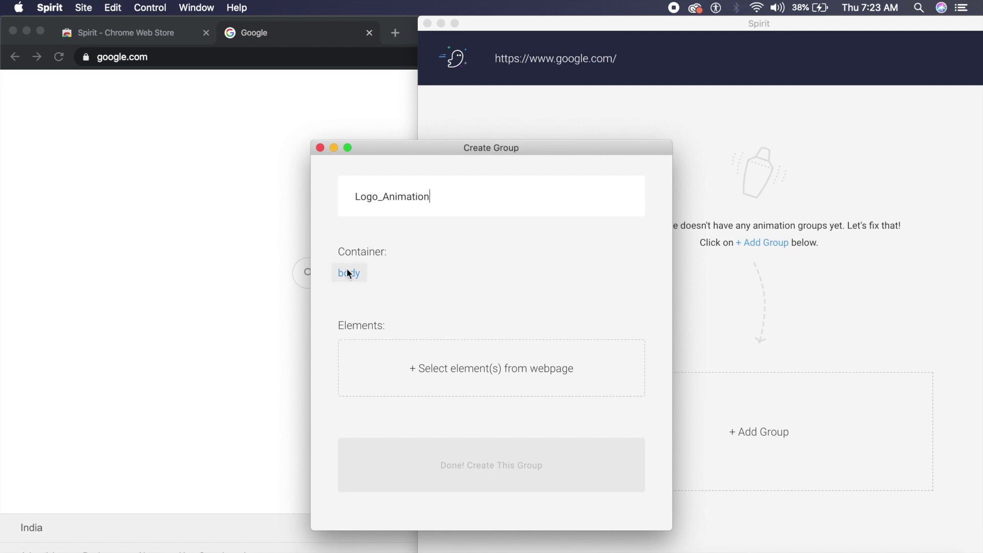
left_click(476, 368)
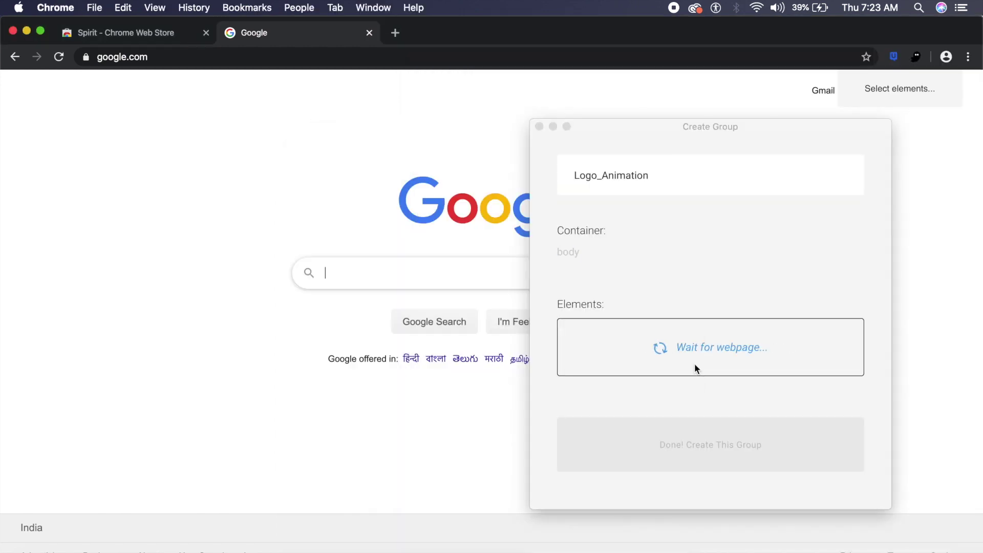
left_click(413, 219)
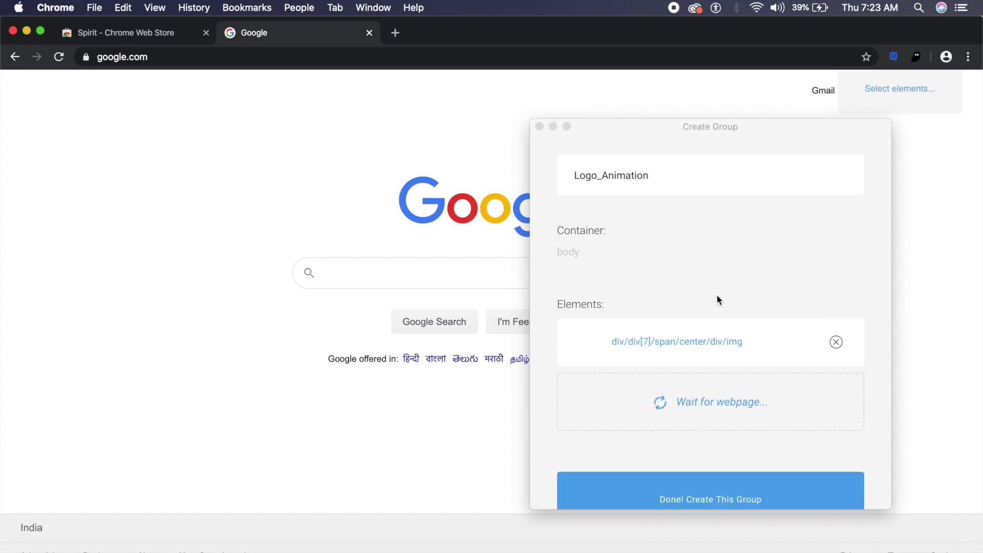
scroll(717, 297, "down", 2)
left_click(755, 470)
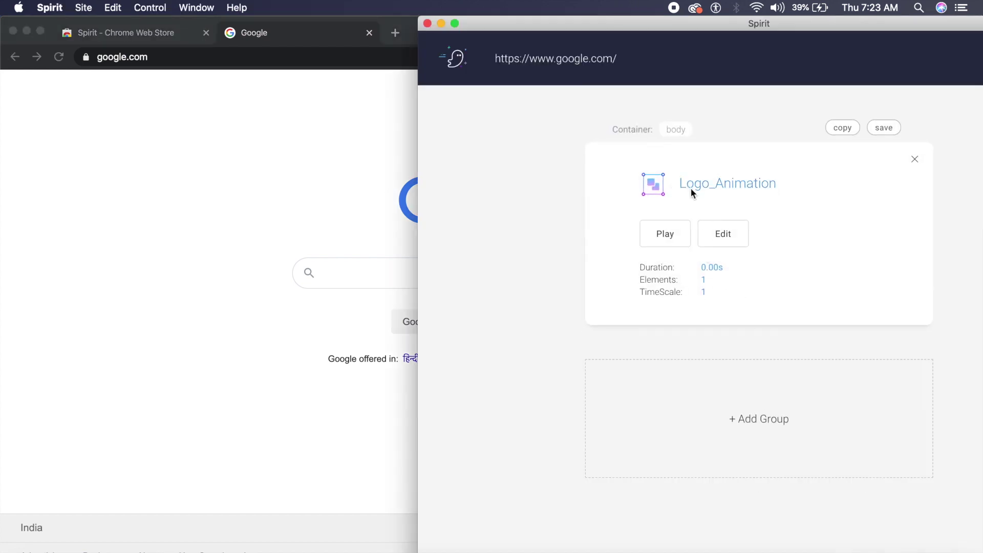
Open Logo_Animation for editing and reposition the editor to show the full timeline.
left_click(722, 241)
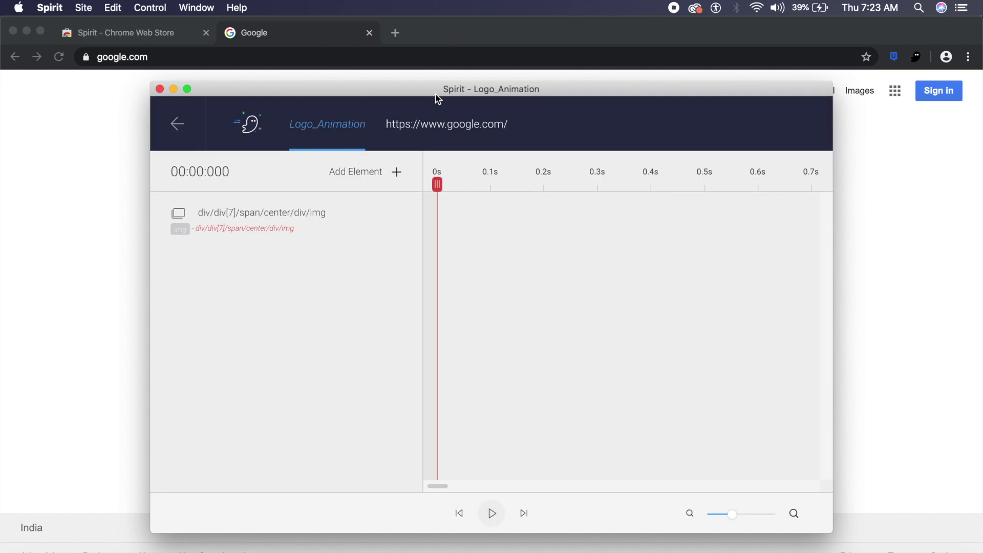
left_click_drag(437, 97, 423, 320)
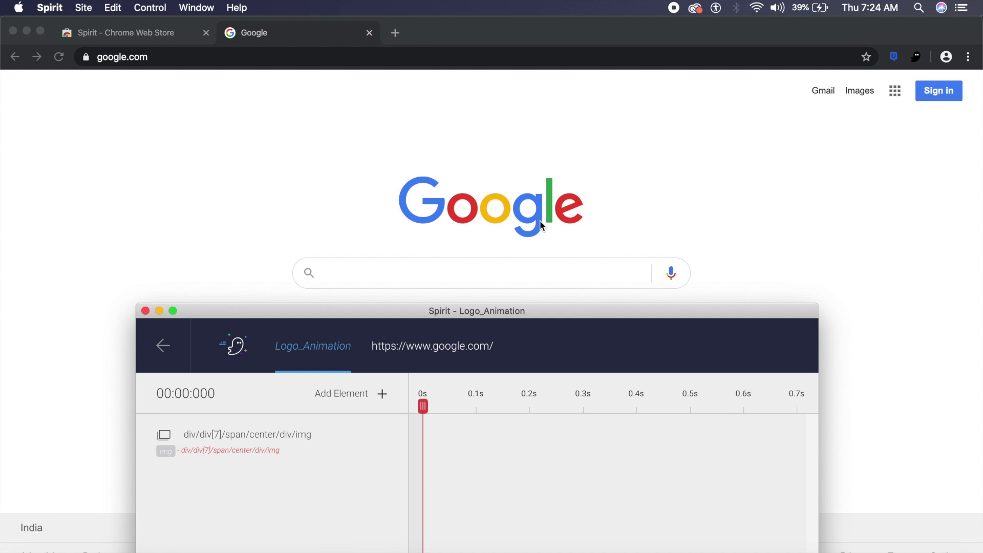
left_click_drag(486, 316, 449, 81)
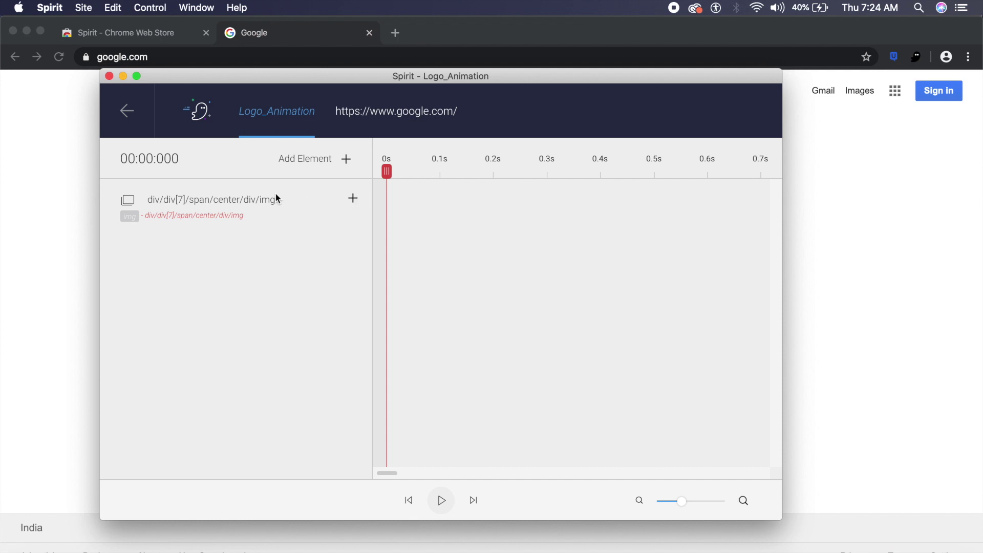
Add an opacity property to the Google logo with value 0 at 0s.
left_click(357, 201)
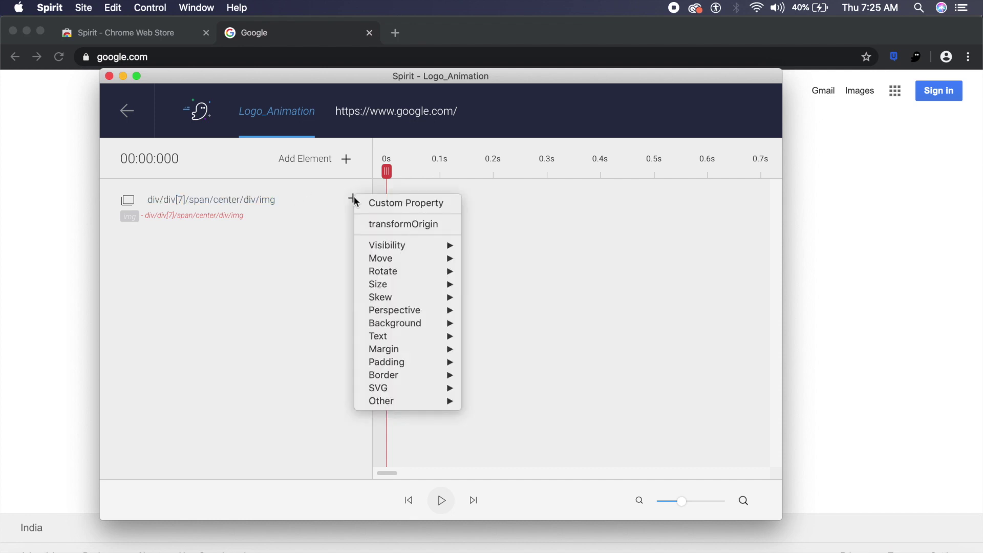
mouse_move(399, 312)
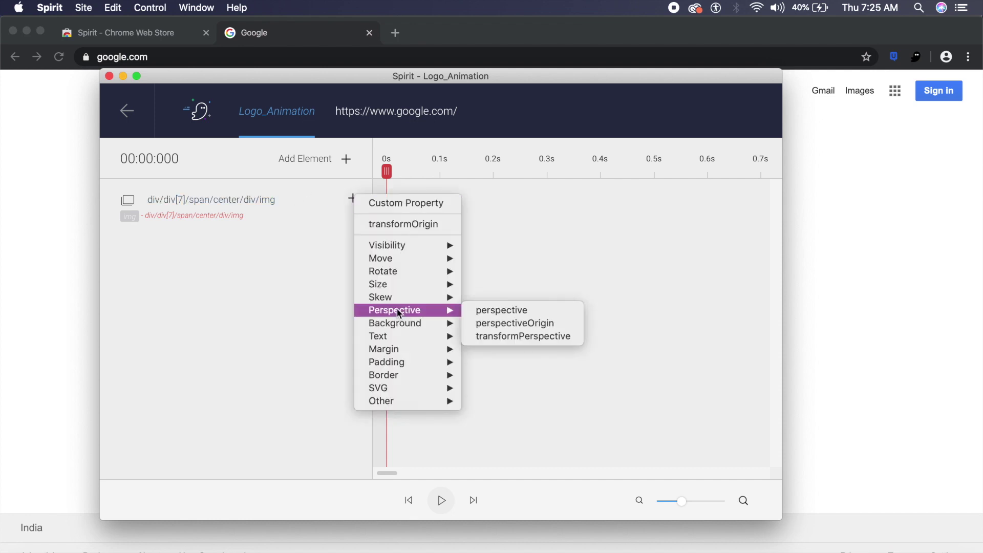
mouse_move(401, 265)
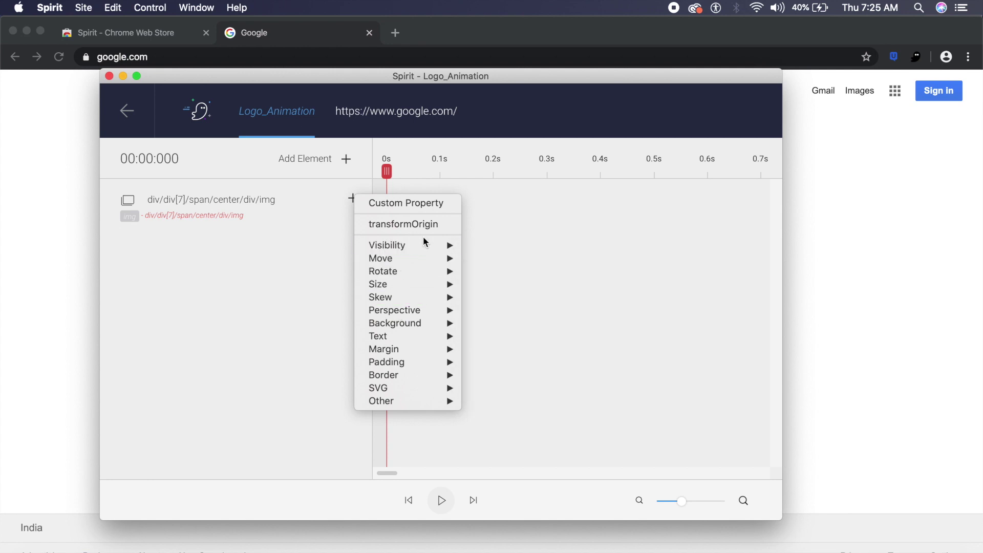
mouse_move(425, 245)
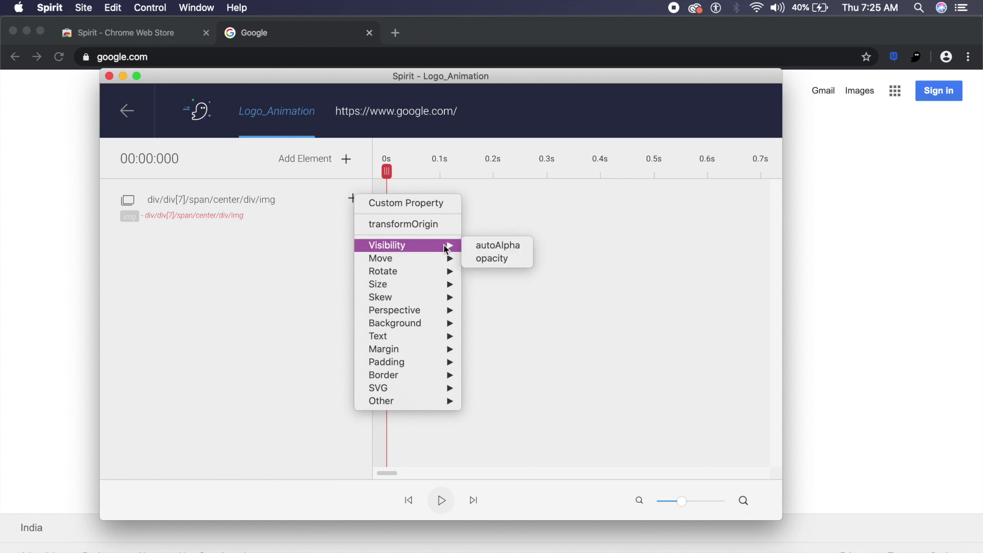
left_click(485, 258)
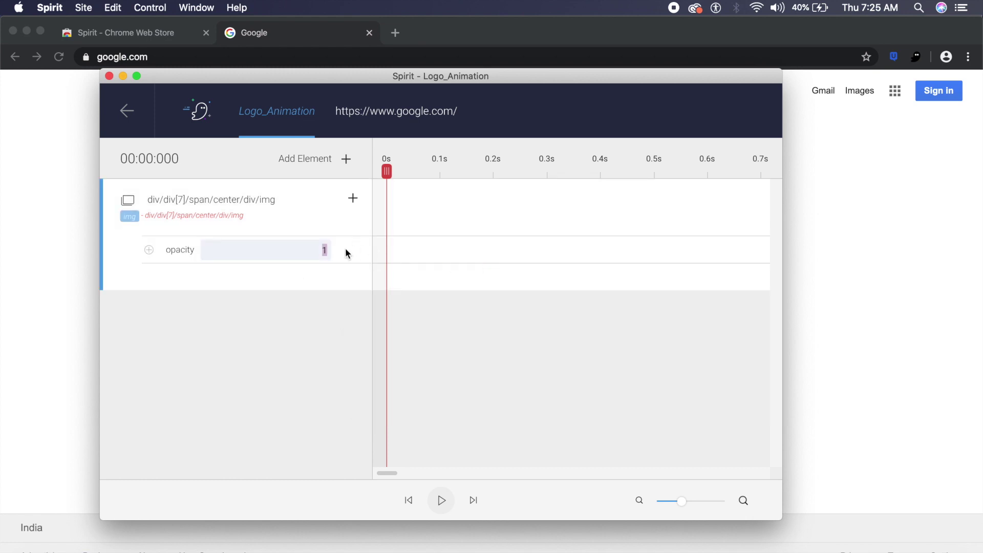
type("0")
left_click(315, 287)
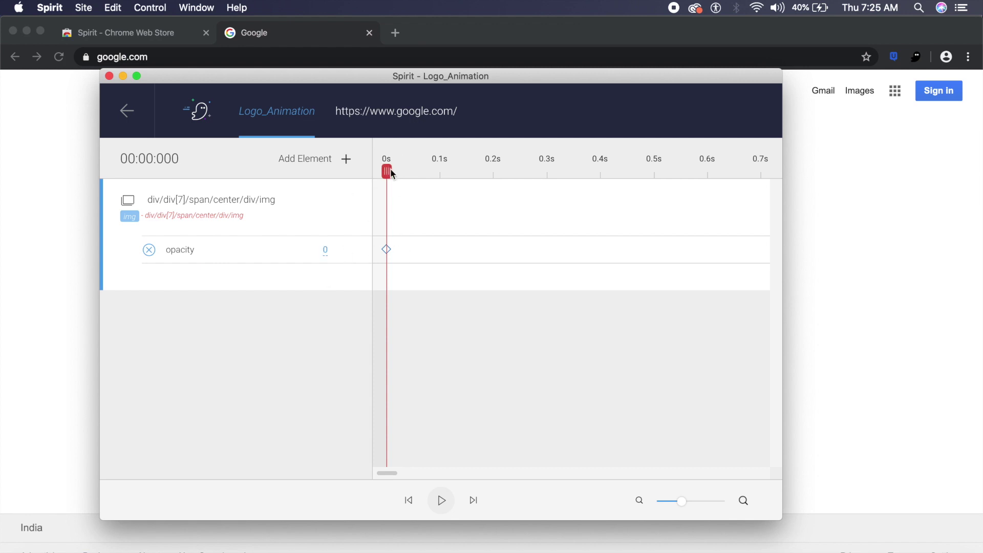
Add an opacity keyframe of 1 at 0.5s.
left_click_drag(391, 170, 656, 169)
left_click(326, 251)
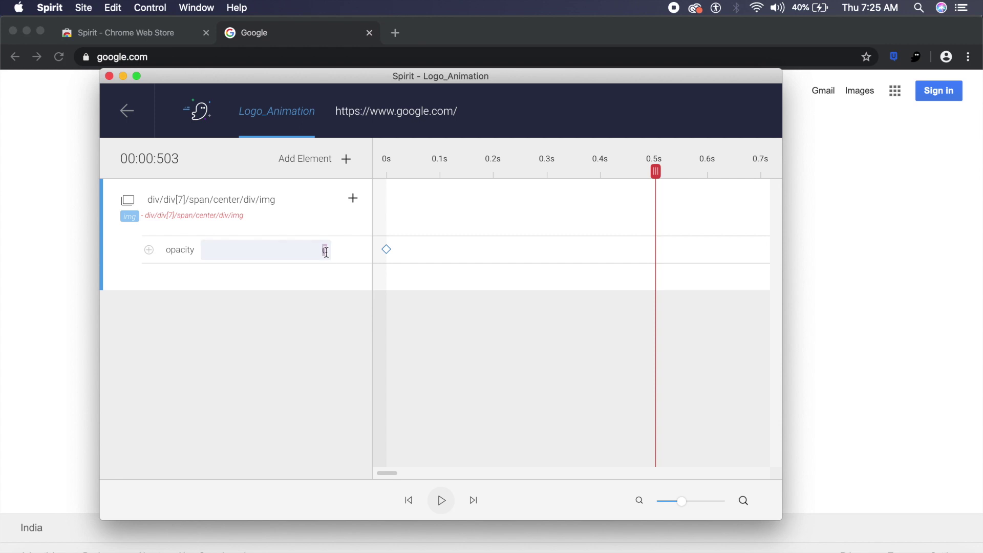
type("1")
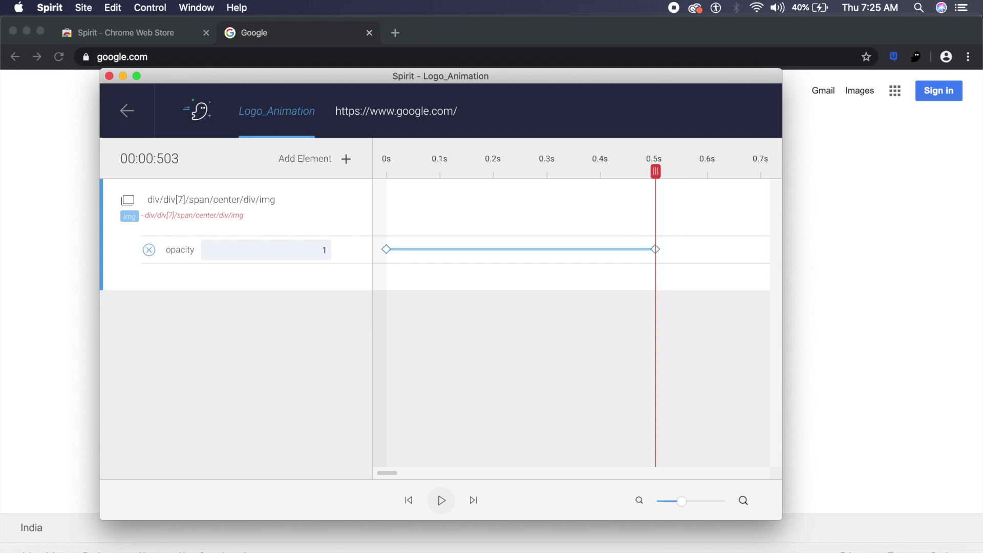
key("Return")
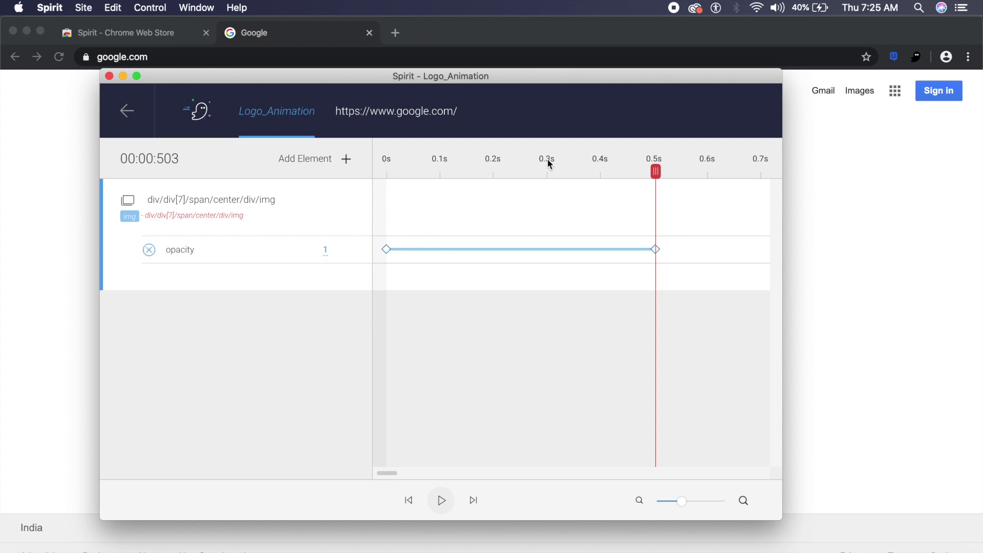
left_click_drag(657, 171, 380, 193)
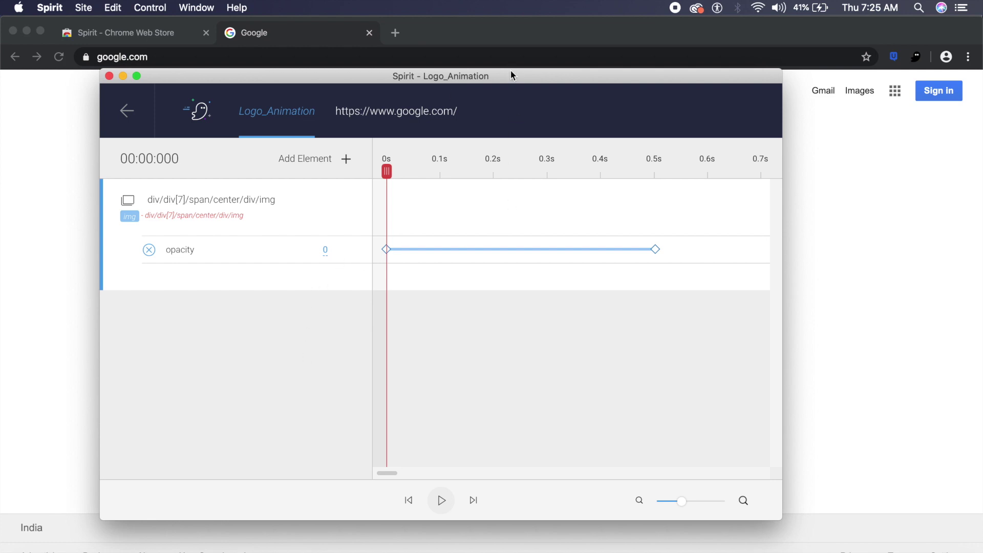
Move the Spirit editor below the Google logo and play the logo fade-in twice.
left_click_drag(511, 81, 505, 368)
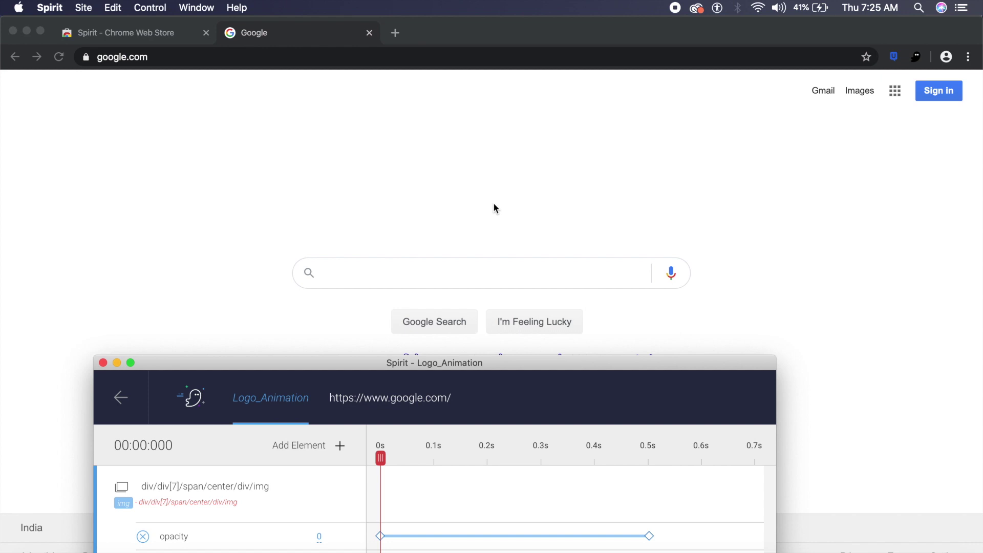
left_click_drag(372, 363, 414, 225)
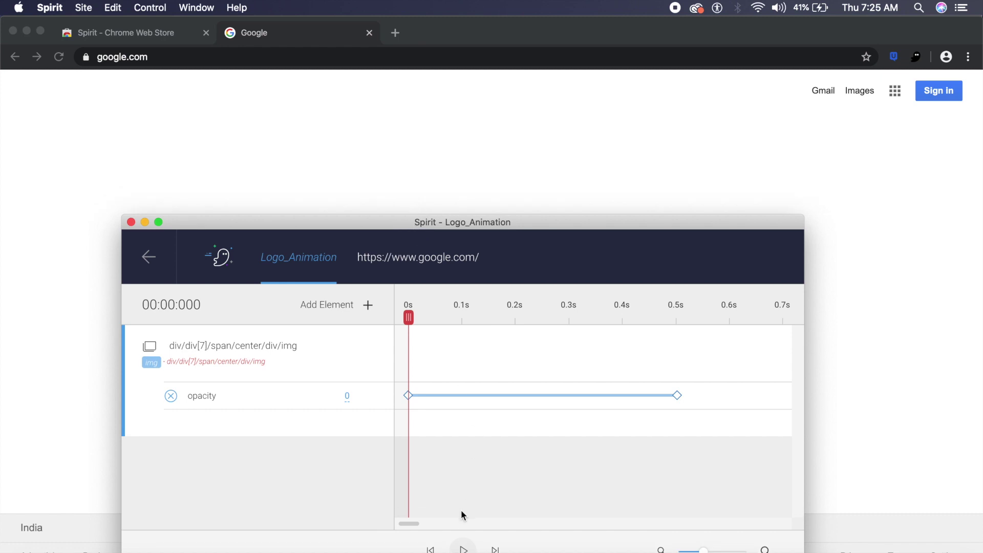
left_click(464, 549)
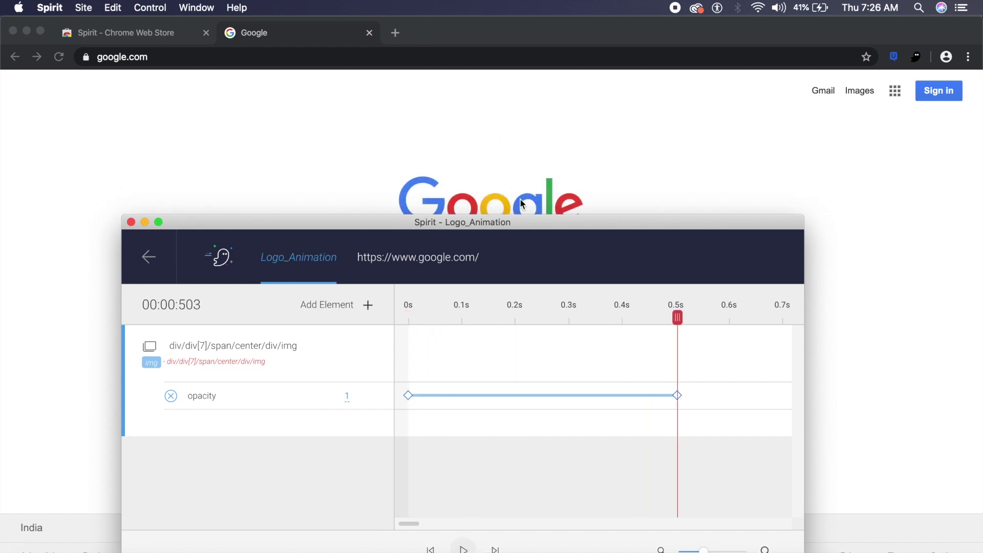
left_click(464, 549)
Reposition the Spirit window higher on screen and then back down.
left_click(370, 222)
left_click_drag(371, 222, 388, 114)
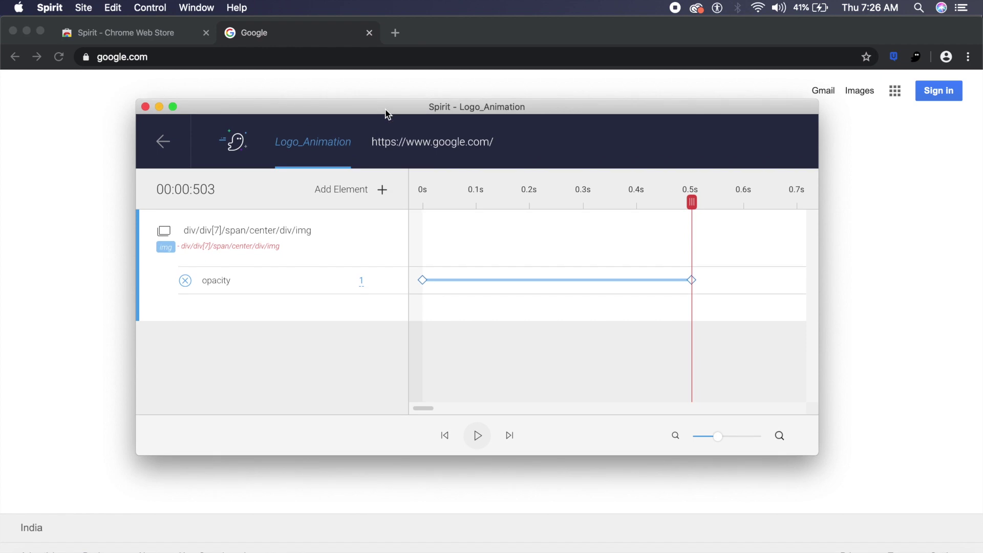
left_click_drag(388, 114, 361, 229)
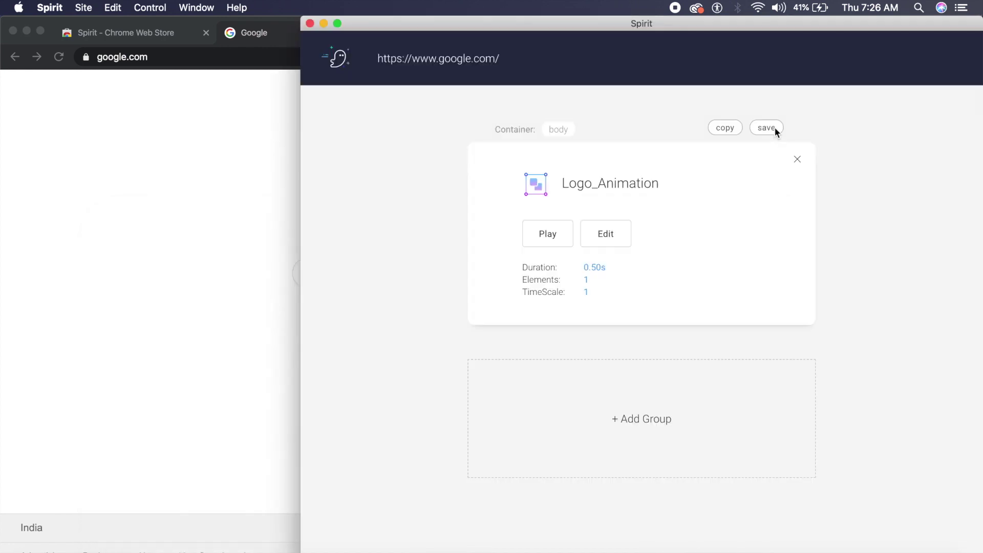
Save the animation as logo_animation.json into the Downloads folder.
left_click(775, 128)
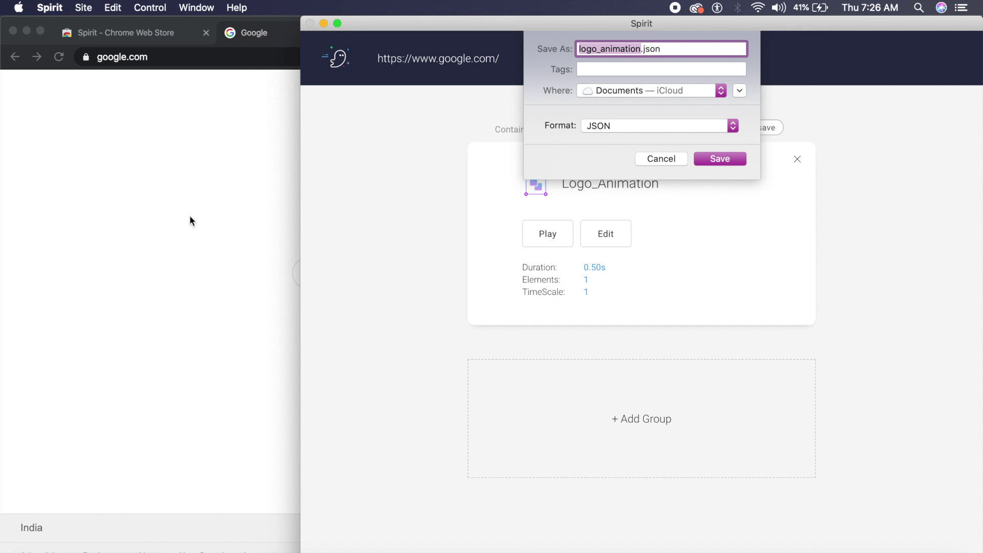
left_click(644, 50)
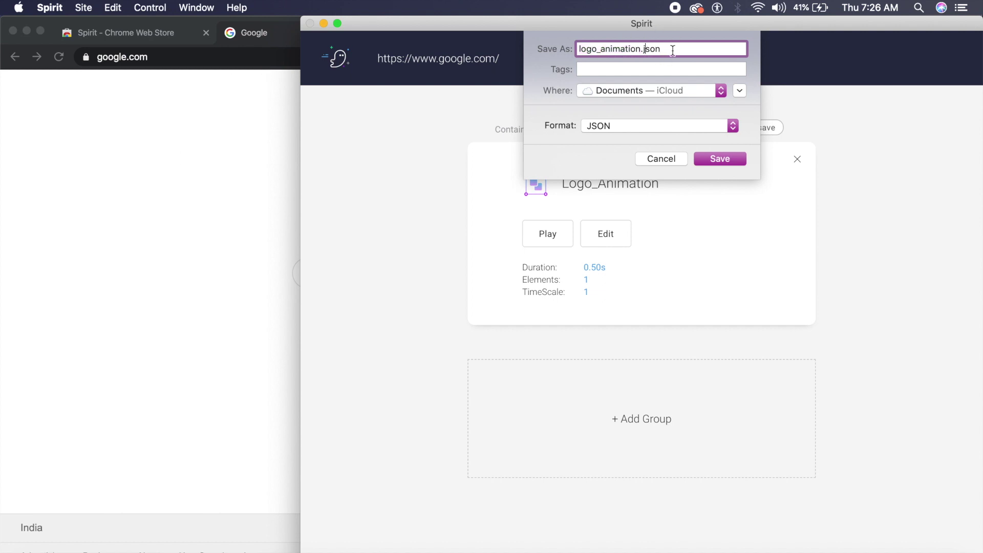
left_click(683, 91)
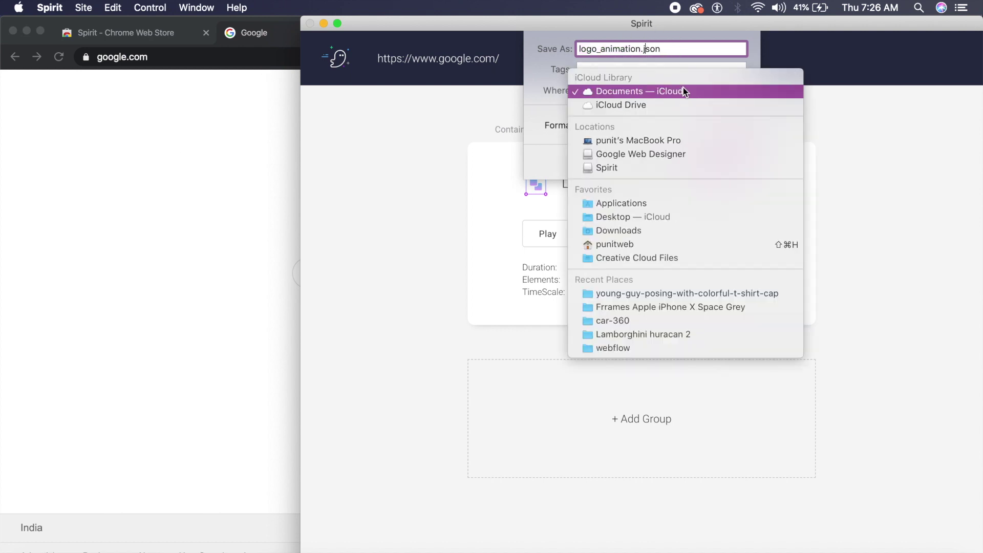
left_click(649, 231)
left_click(730, 158)
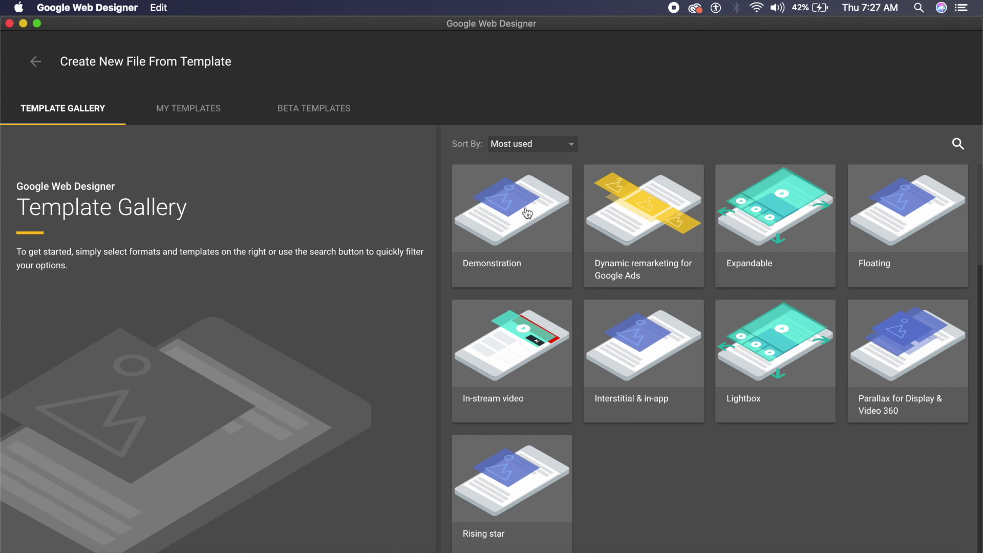
Switch the template gallery to My Templates to reach punit.html.
left_click(185, 116)
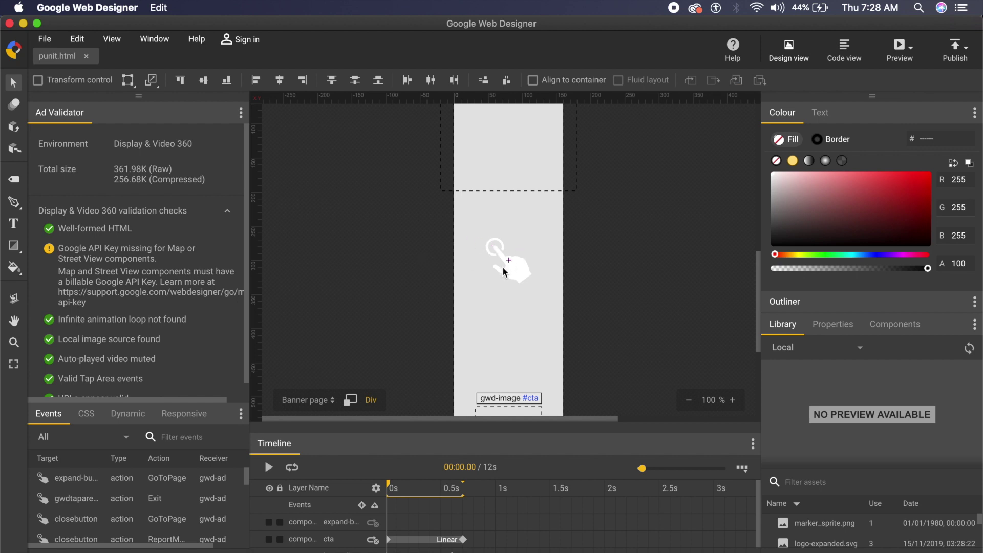
Show the document's HTML in Code view, then choose a browser from the Preview menu.
scroll(500, 287, "up", 3)
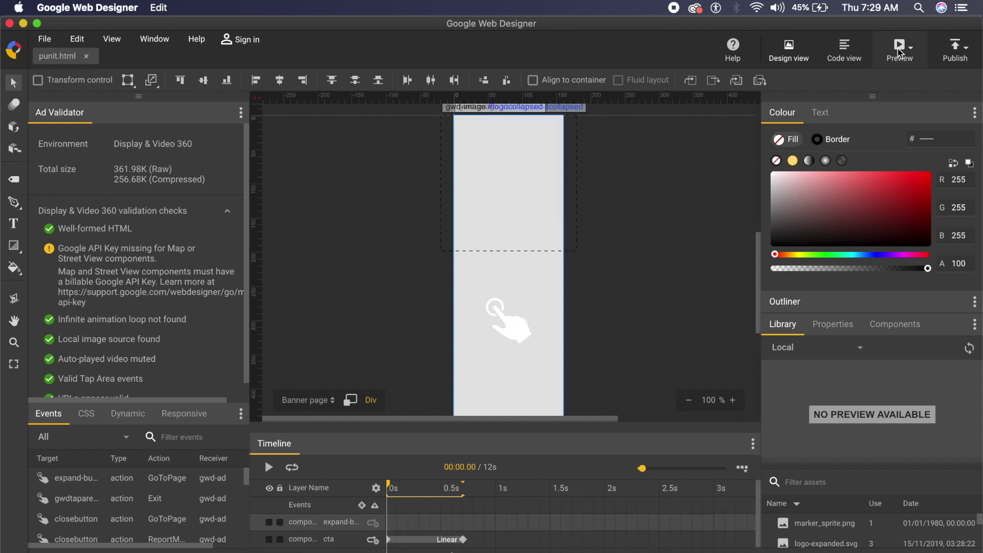
left_click(860, 58)
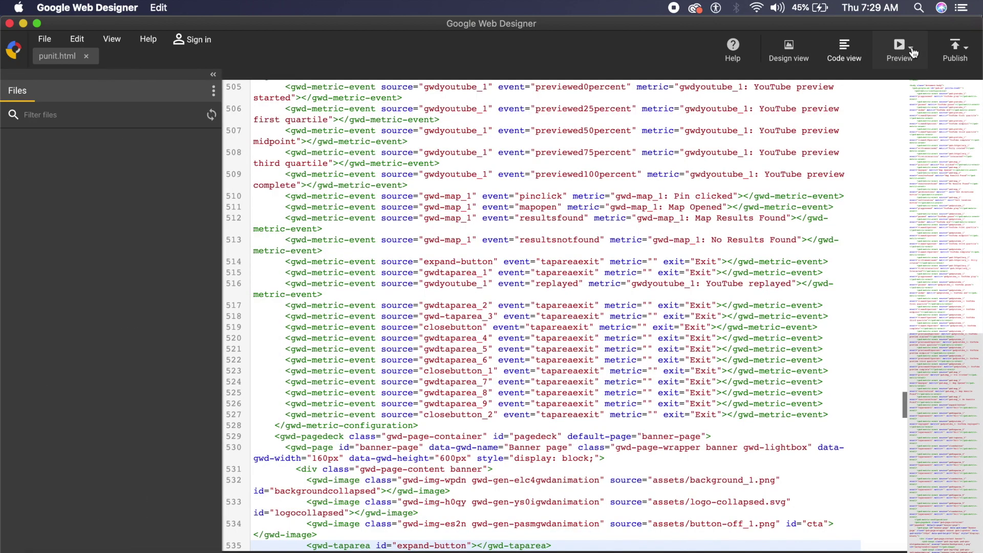
left_click(911, 49)
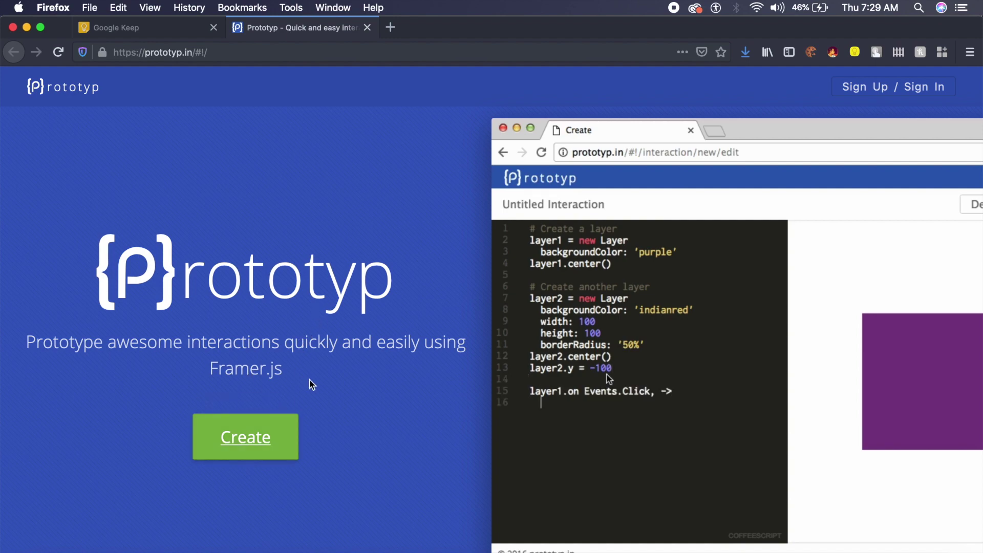
Create a new interaction from the demo code and cycle its white button through its states.
left_click(268, 444)
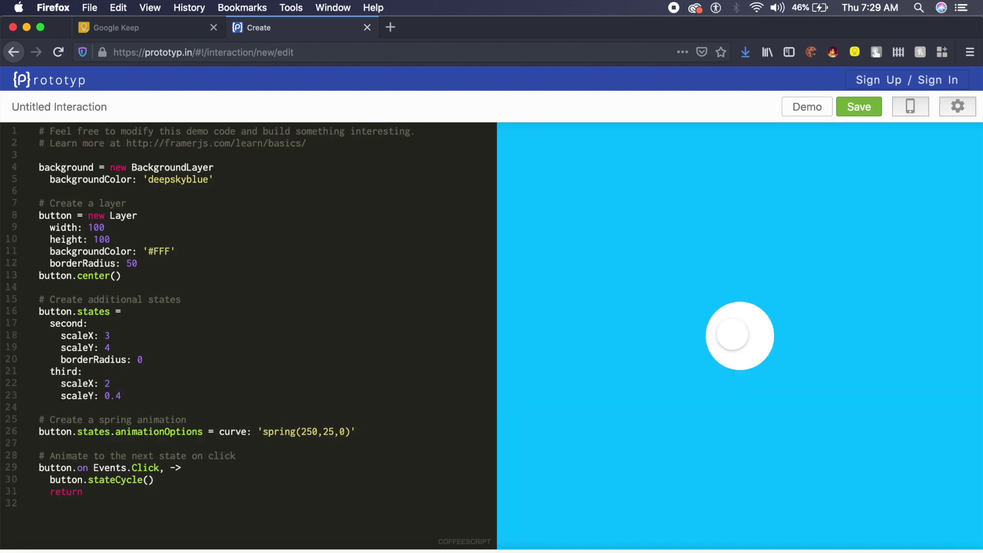
left_click(733, 335)
left_click(734, 336)
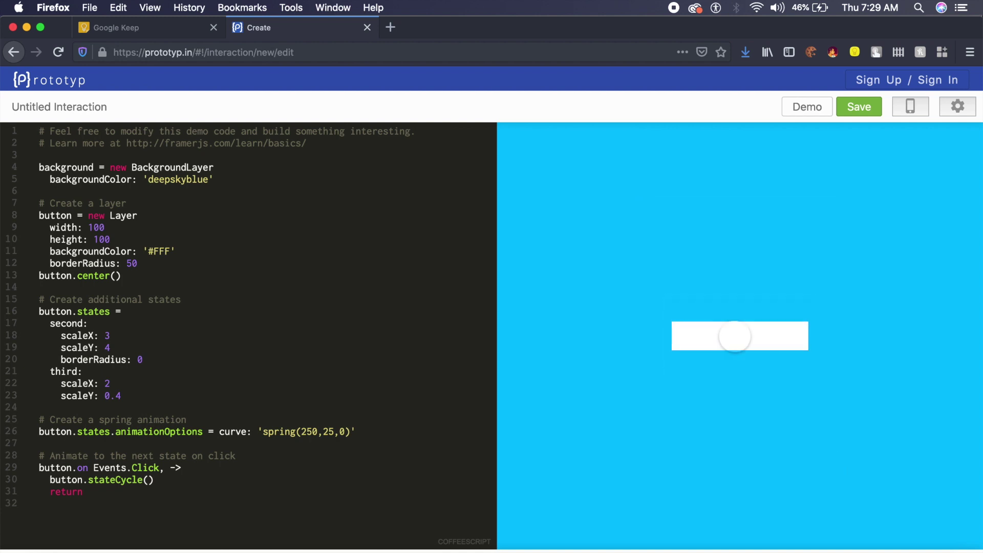
left_click(734, 336)
left_click(734, 336)
left_click(735, 336)
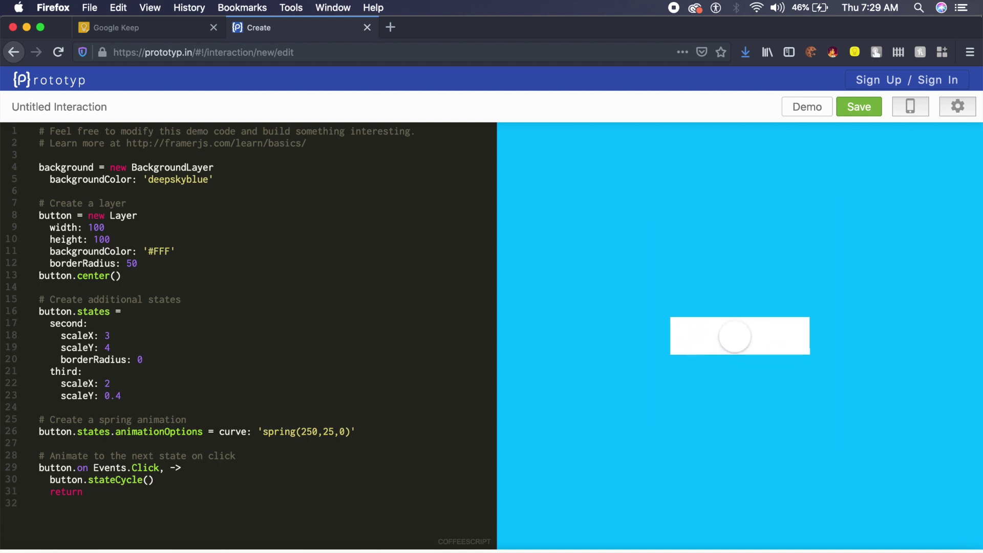
left_click(734, 336)
left_click(735, 336)
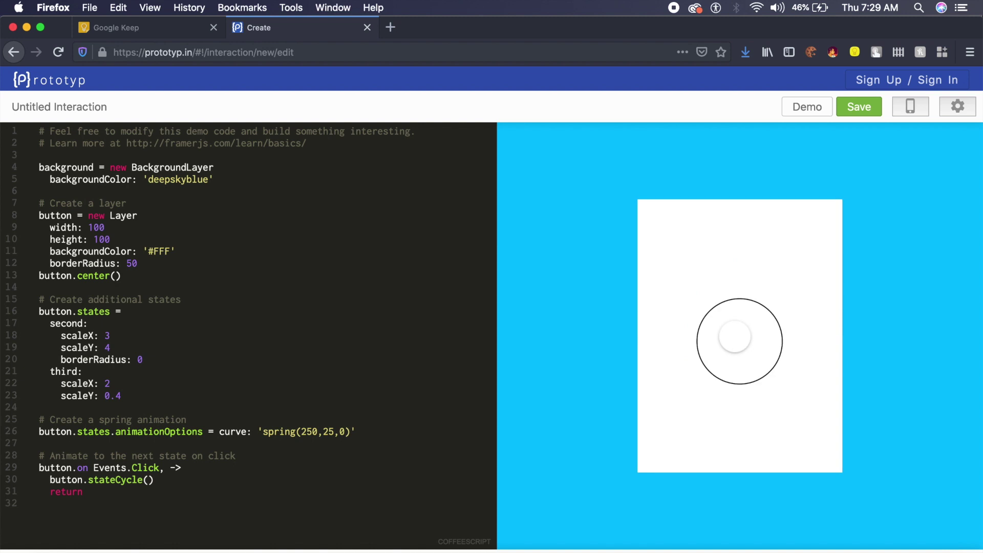
left_click(735, 337)
left_click(735, 337)
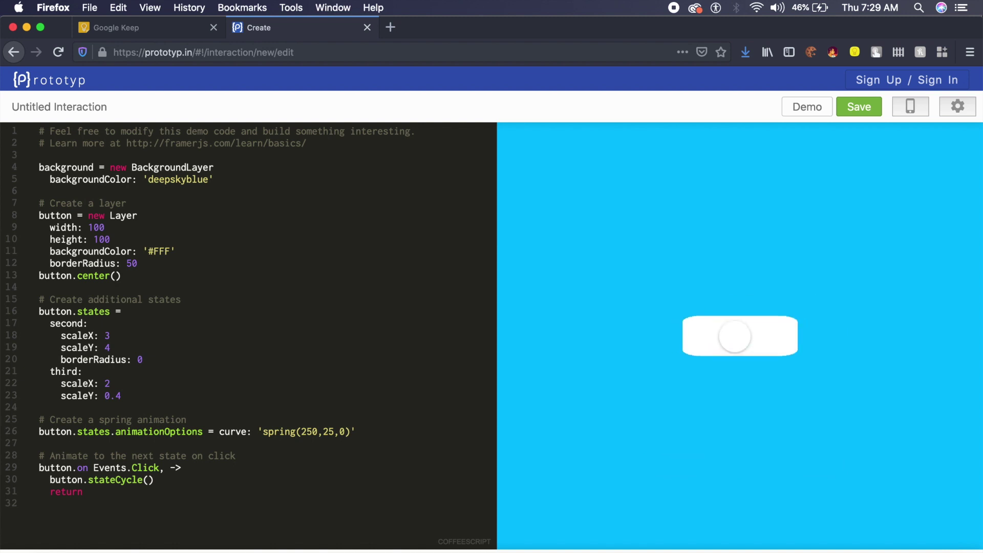
Try Preview on Mobile, dismiss the save prompt, re-cycle the button, then open language settings.
left_click(911, 111)
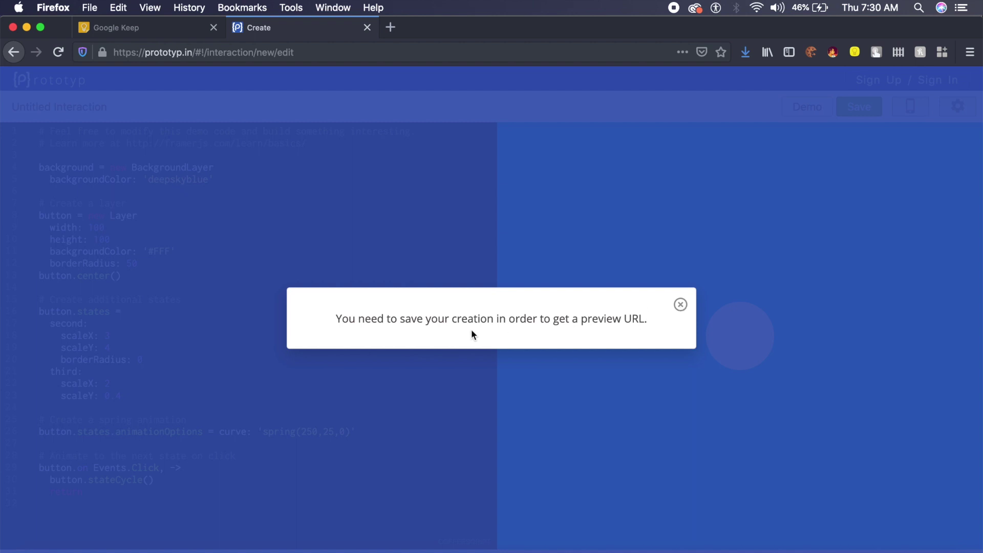
left_click(681, 305)
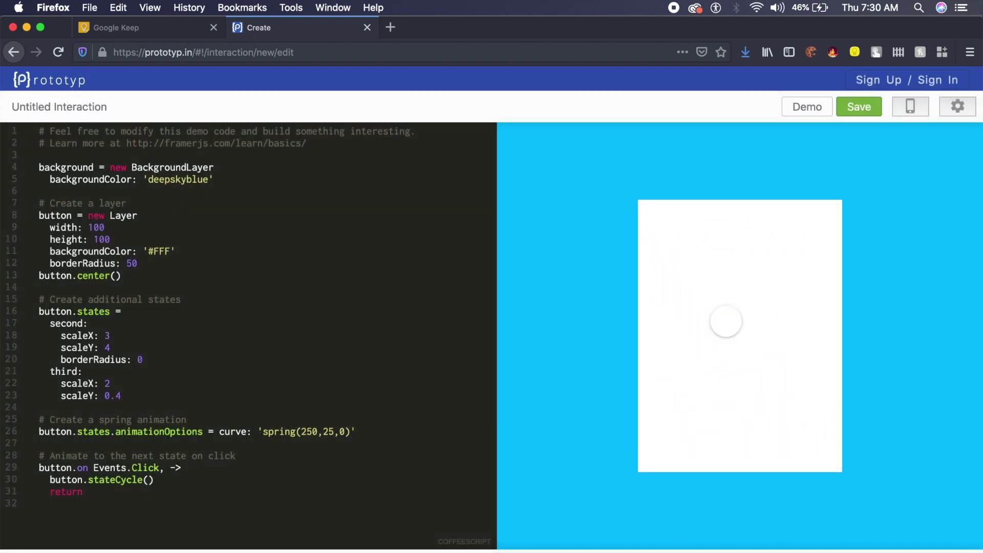
left_click(726, 321)
left_click(724, 333)
left_click(724, 338)
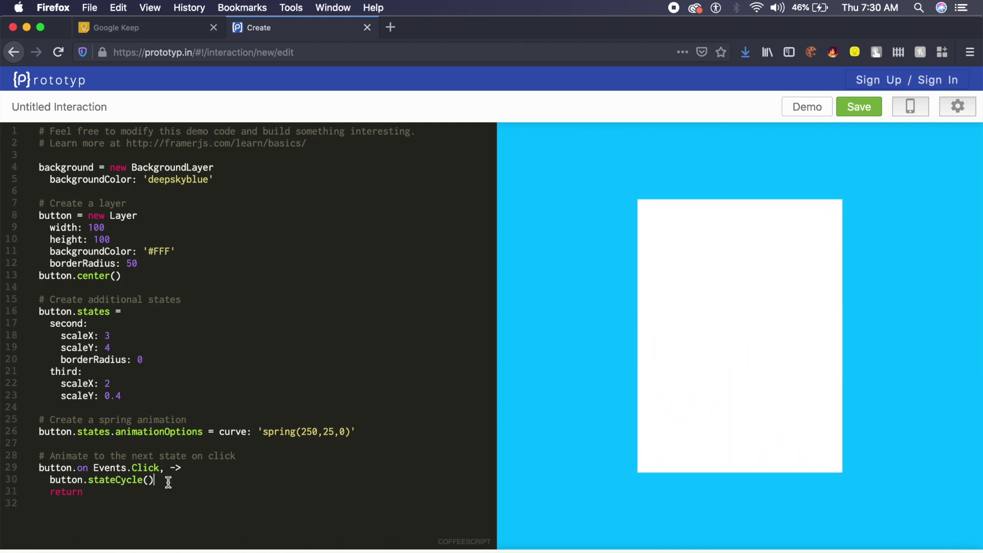
left_click(680, 297)
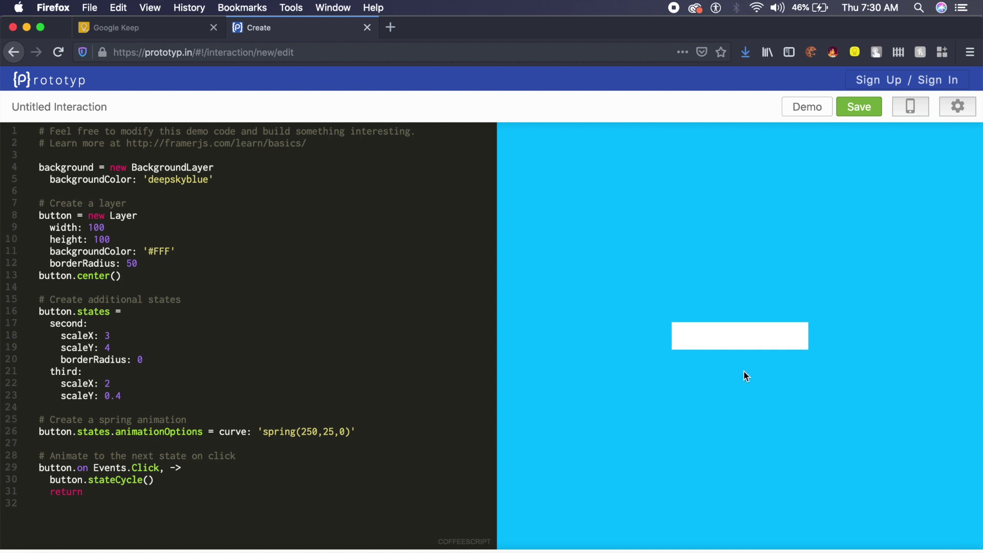
left_click(777, 338)
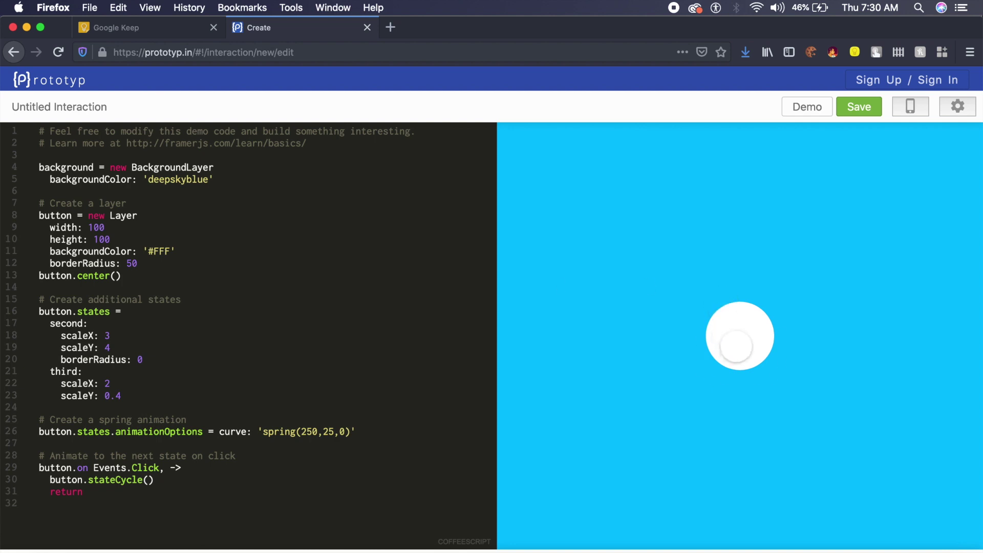
left_click(737, 339)
left_click(736, 342)
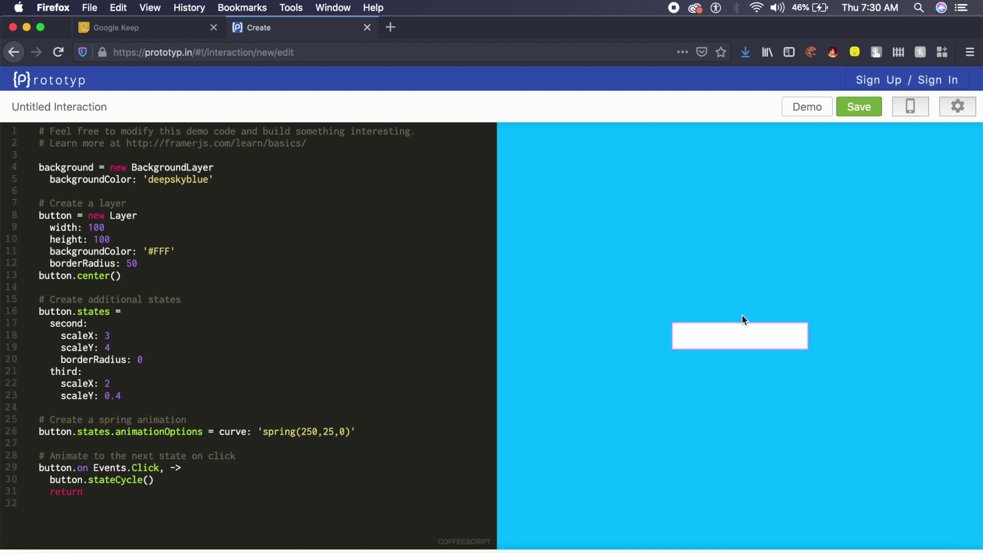
left_click(743, 330)
left_click(958, 107)
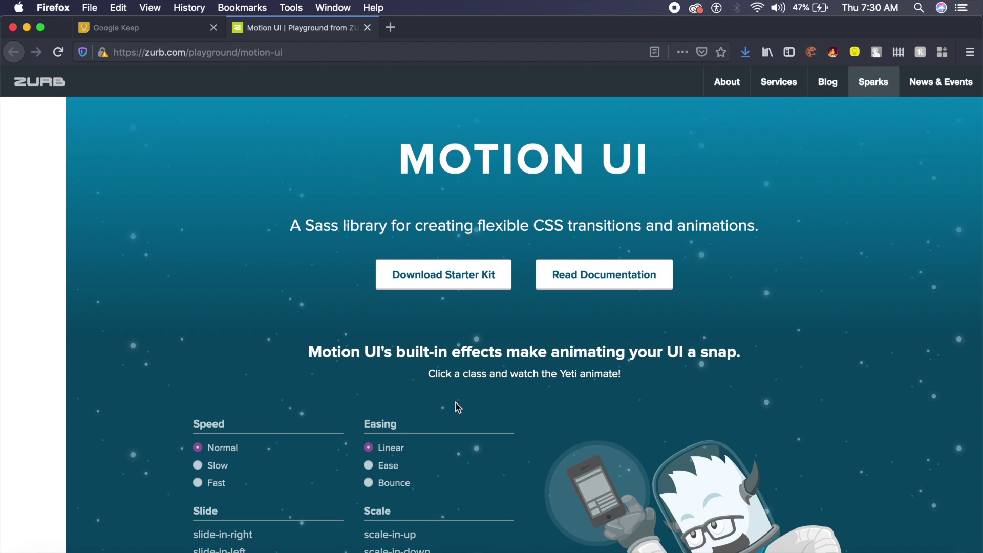
Play the hinge-in-from-top animation on the Yeti twice with Bounce easing.
scroll(456, 402, "down", 4)
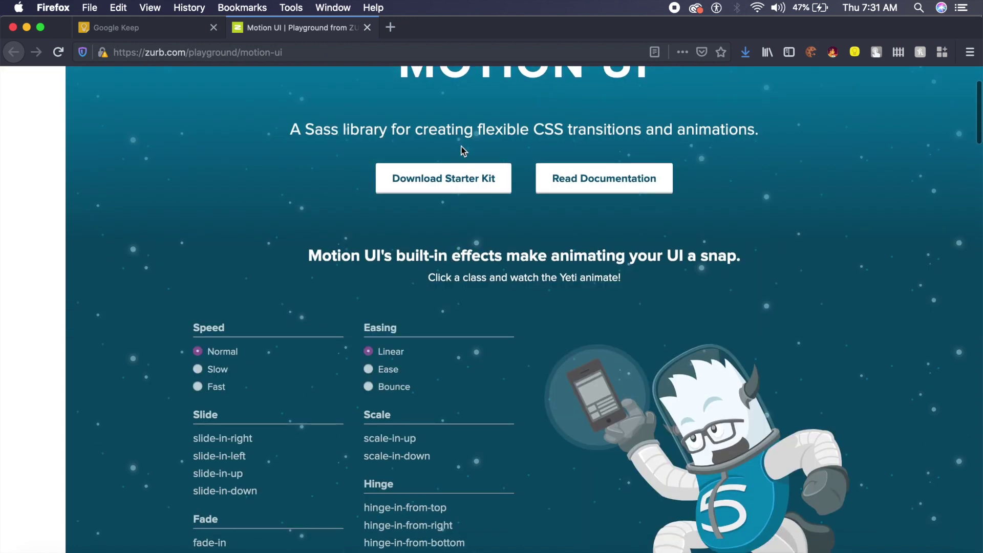
scroll(395, 308, "down", 4)
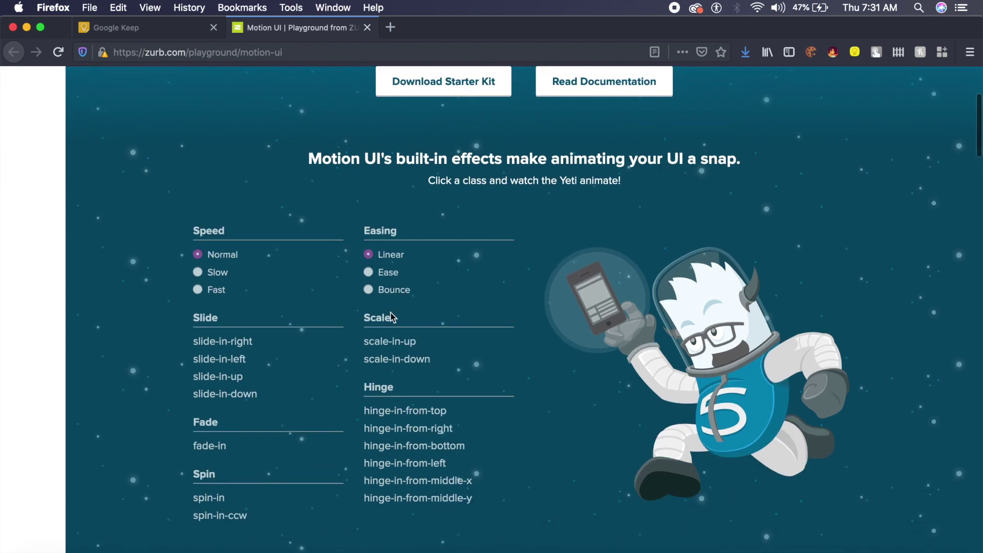
left_click(368, 386)
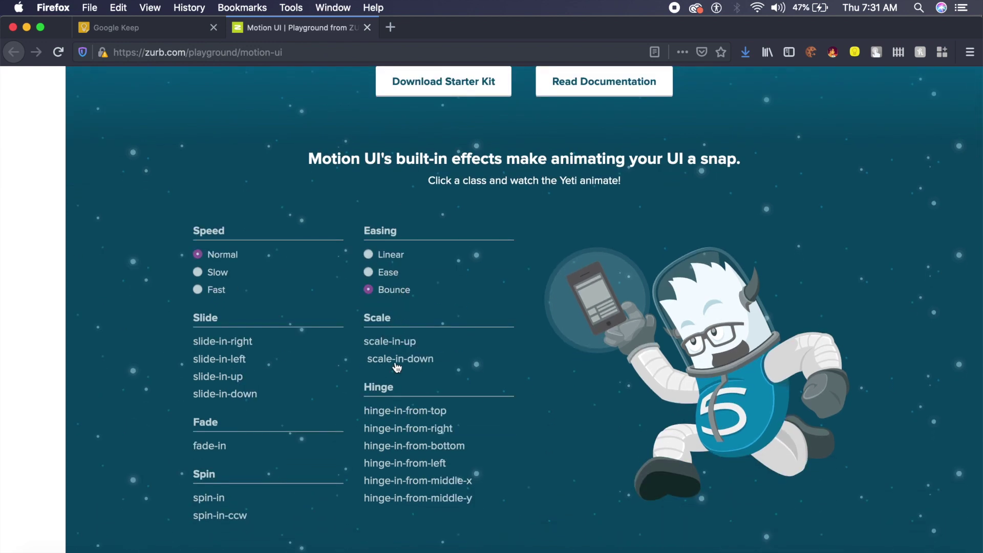
left_click(397, 413)
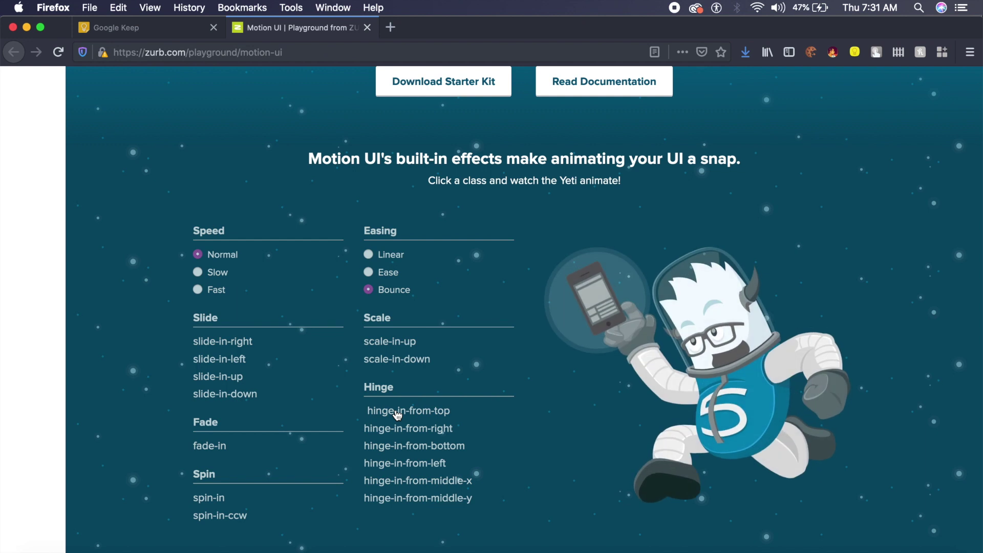
left_click(404, 412)
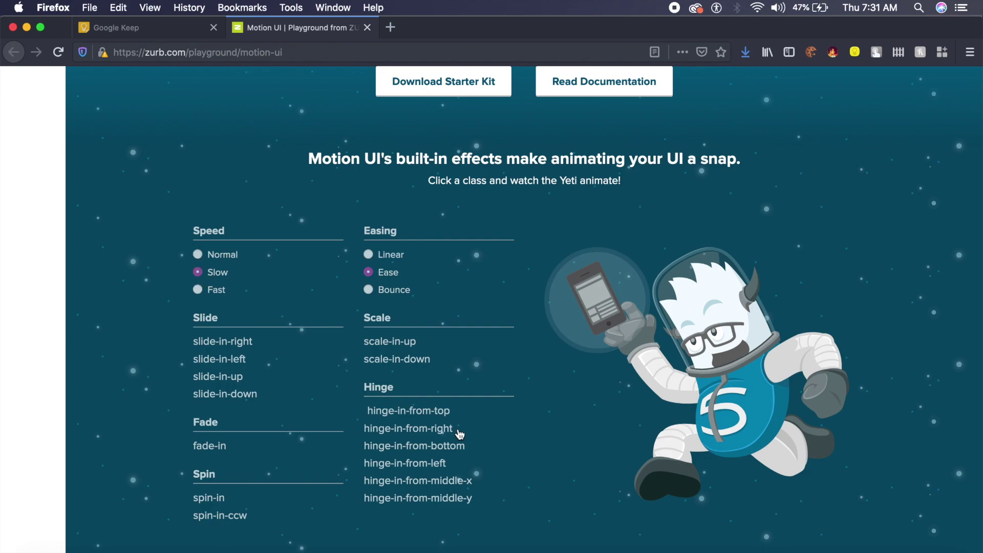
Scroll down through the rest of the playground, then back toward the top.
scroll(331, 366, "down", 20)
scroll(333, 372, "down", 20)
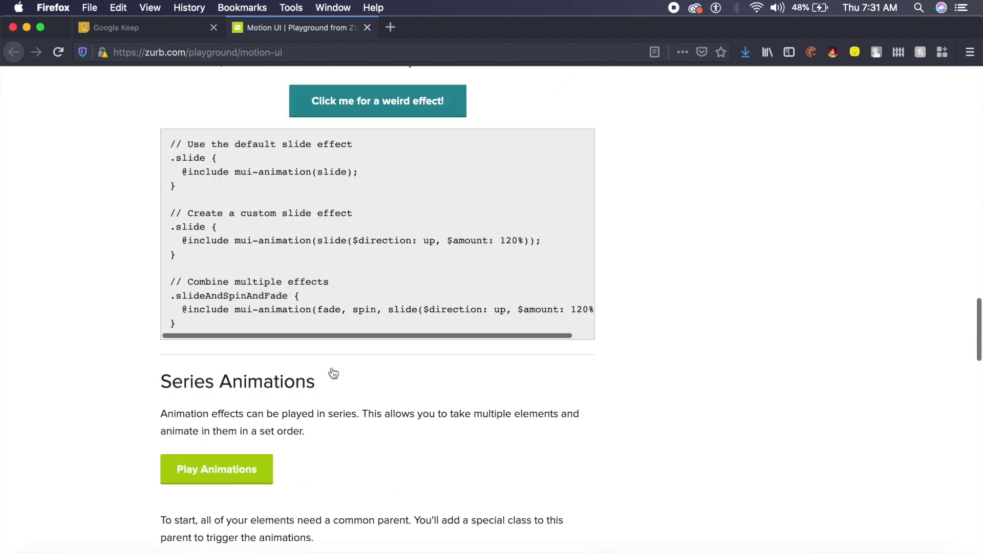
scroll(331, 367, "down", 10)
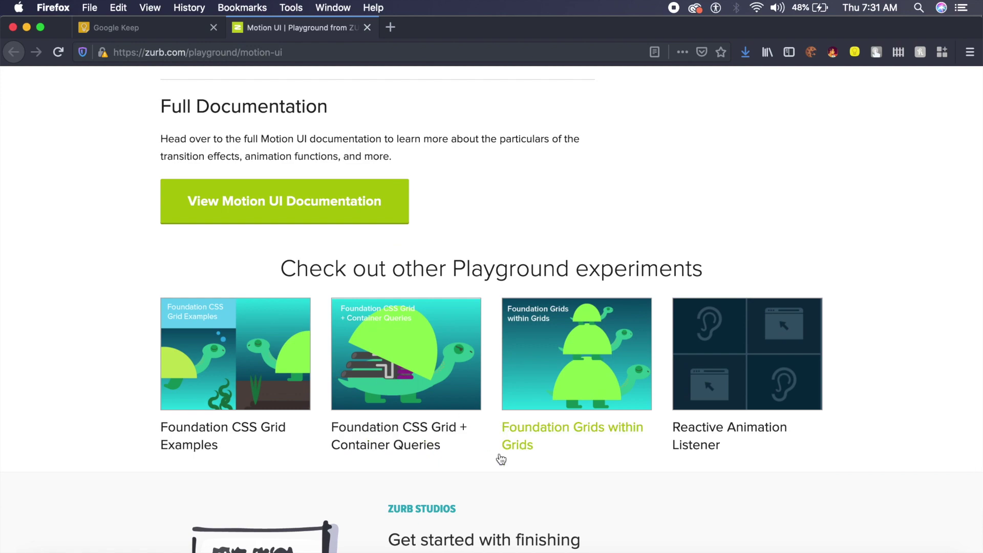
scroll(500, 455, "down", 5)
scroll(499, 453, "up", 5)
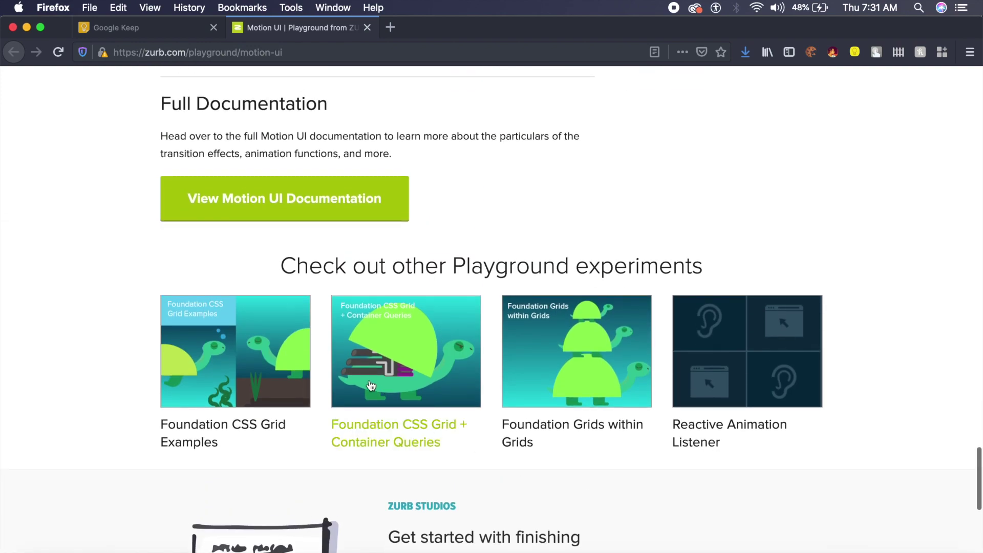
scroll(597, 392, "up", 15)
scroll(600, 390, "up", 15)
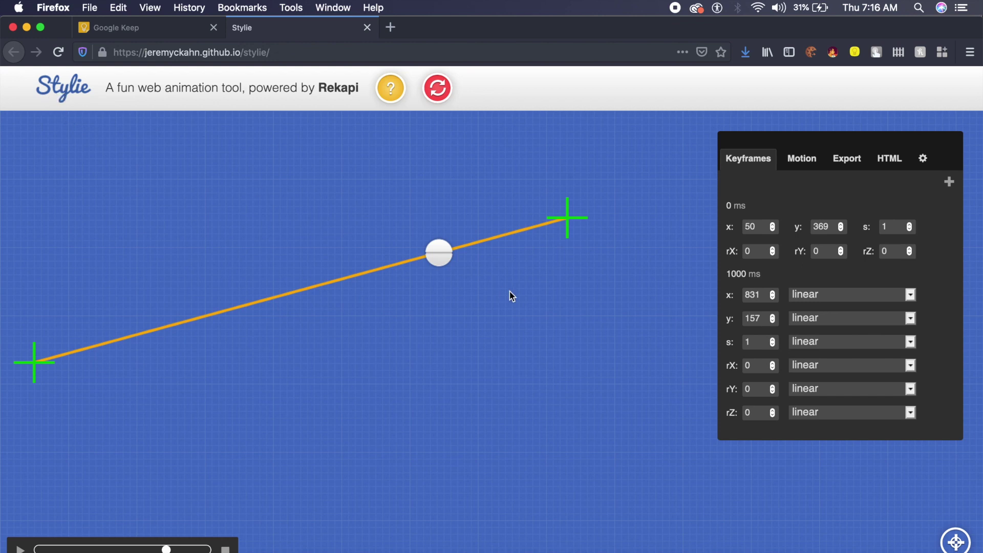
Move the end point to x 651, y 331 and reshape customCurve1 to 0, 0.67, 1, 0.
left_click_drag(567, 218, 443, 338)
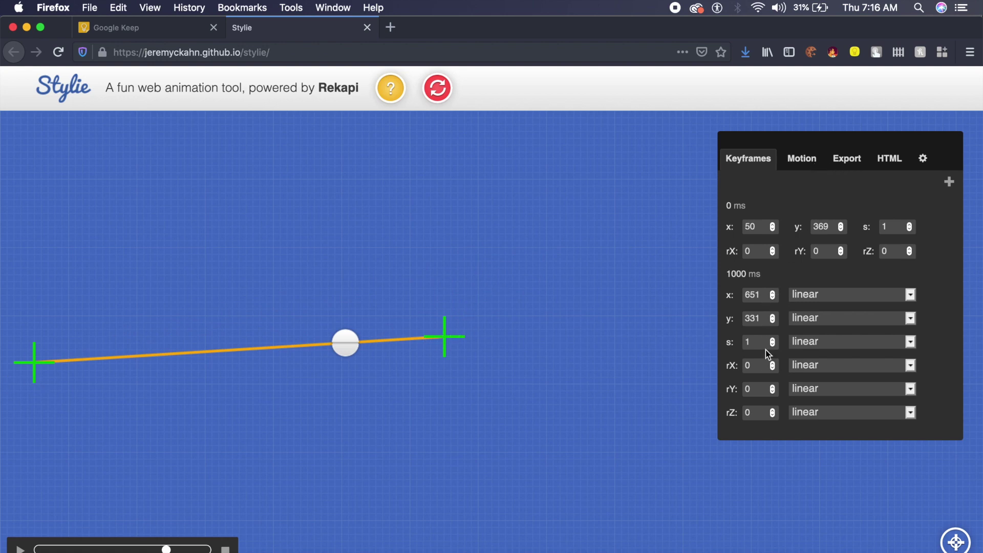
left_click(814, 168)
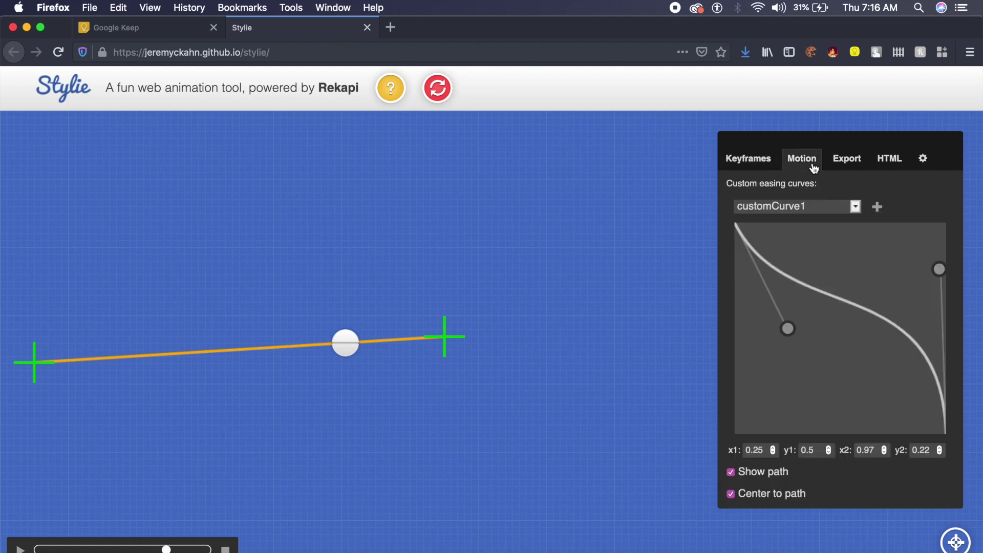
left_click_drag(944, 270, 950, 222)
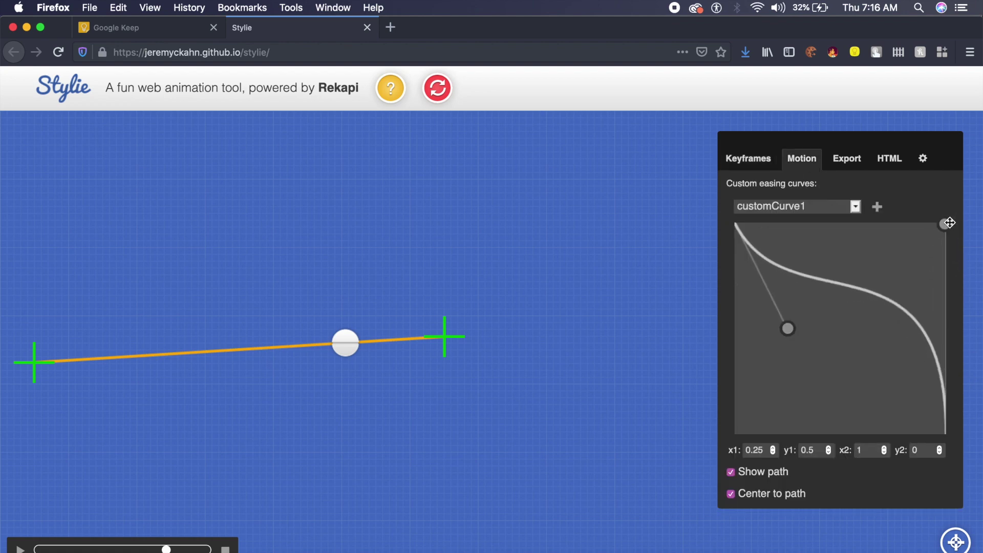
left_click_drag(787, 334, 735, 363)
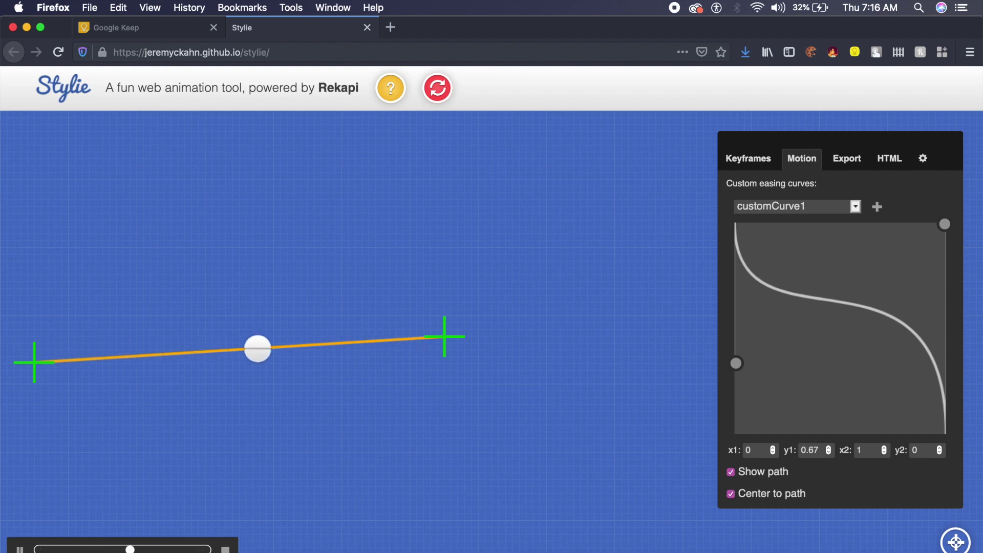
left_click(858, 164)
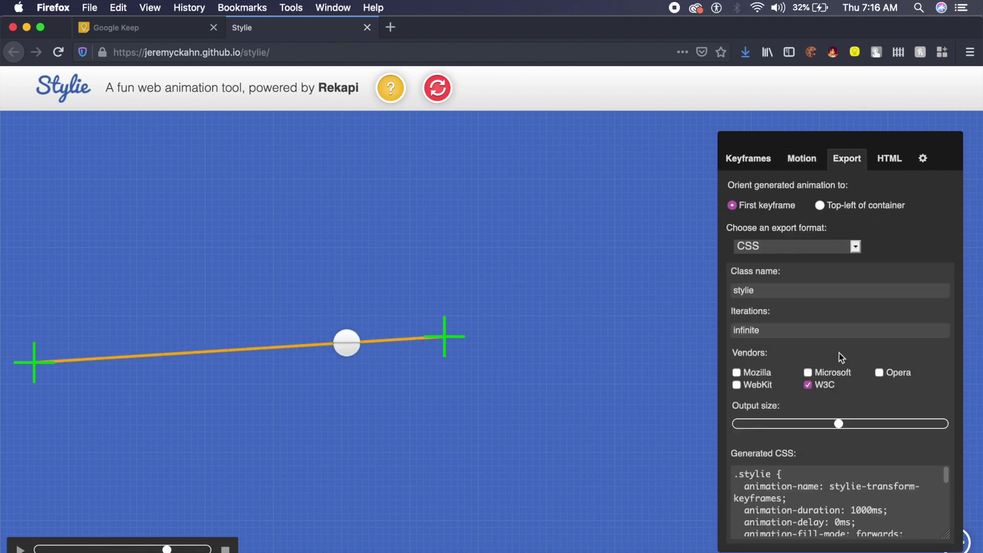
View the preview HTML, then the save and load animation settings.
left_click(896, 169)
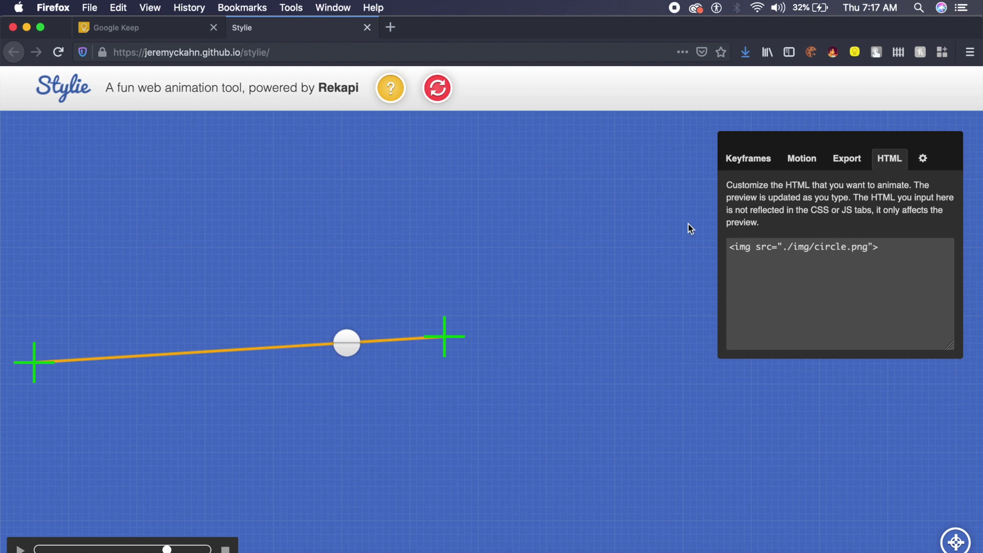
left_click(923, 160)
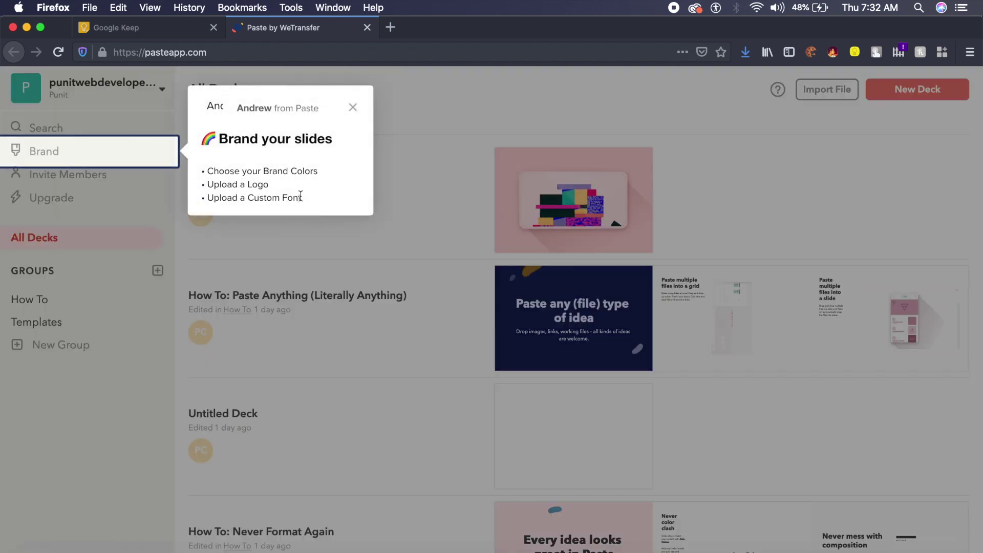
Close the 'Brand your slides' popup and create a new deck.
left_click(353, 107)
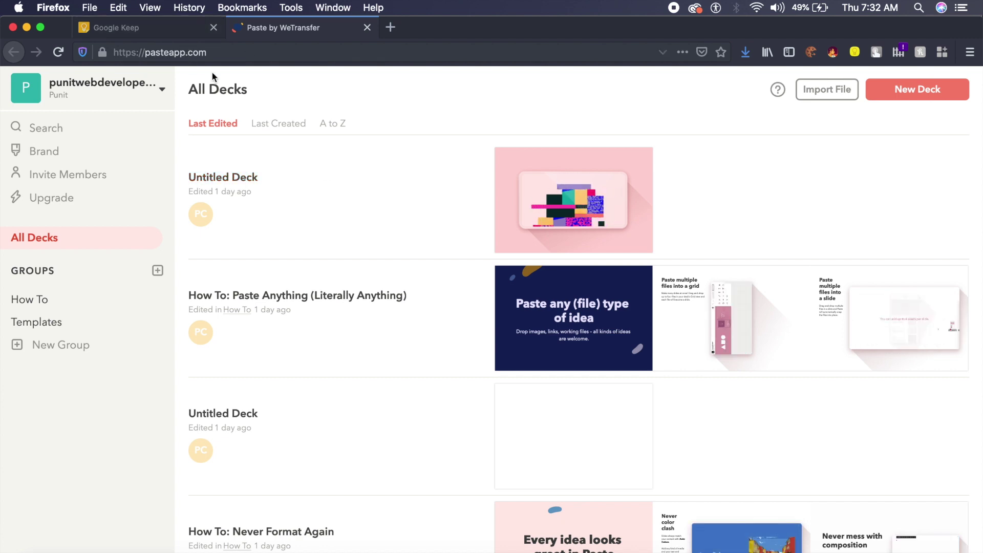
left_click(903, 95)
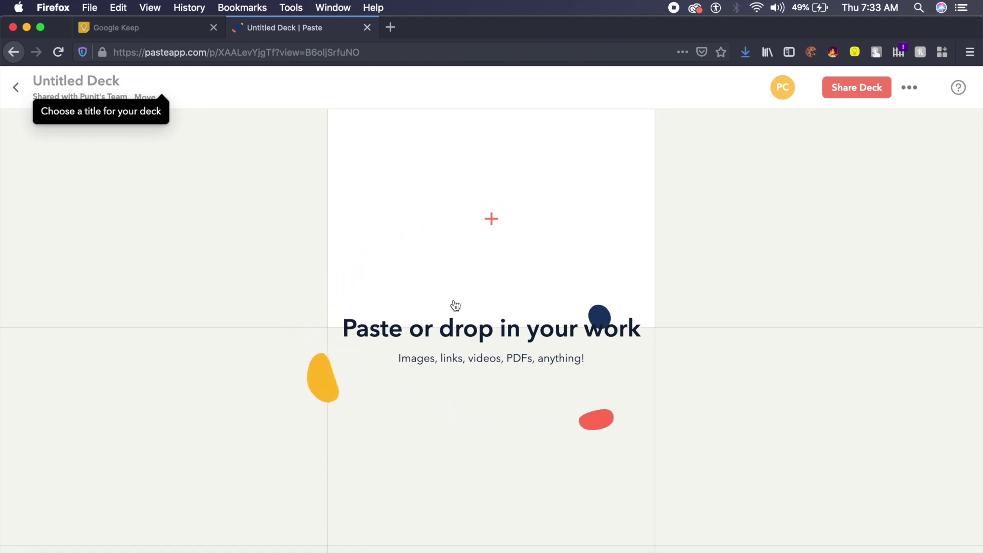
Start a slide framed in a Phone X on a purple background.
left_click(453, 306)
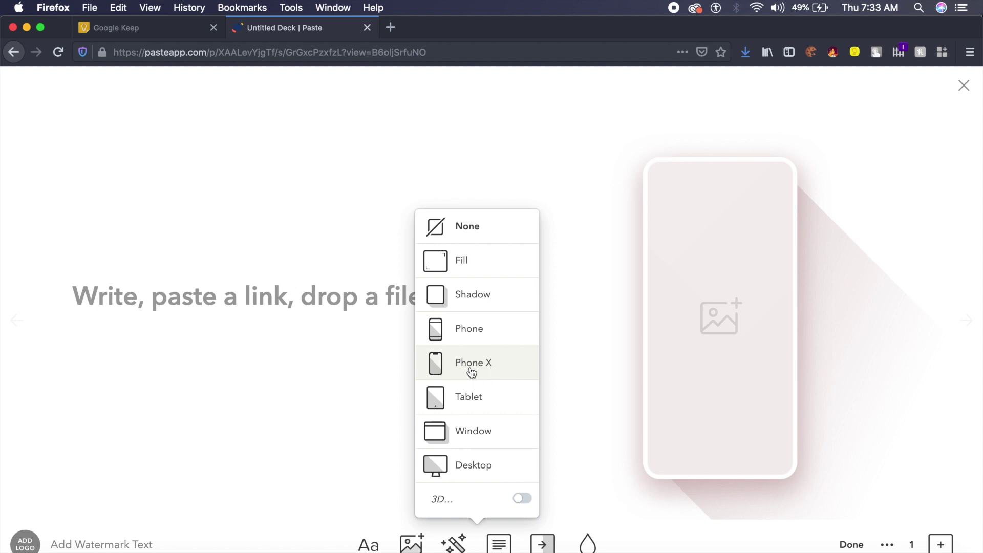
left_click(470, 366)
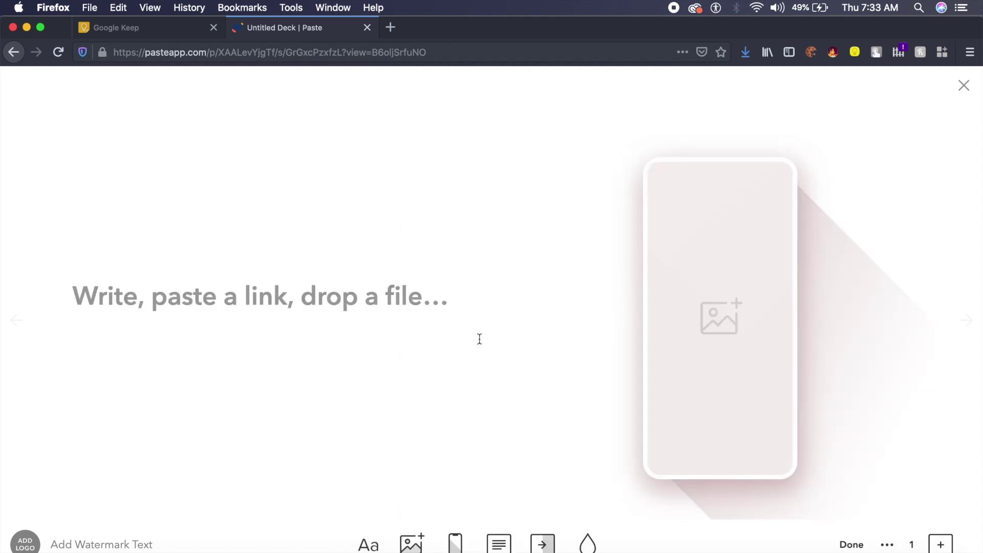
left_click(504, 541)
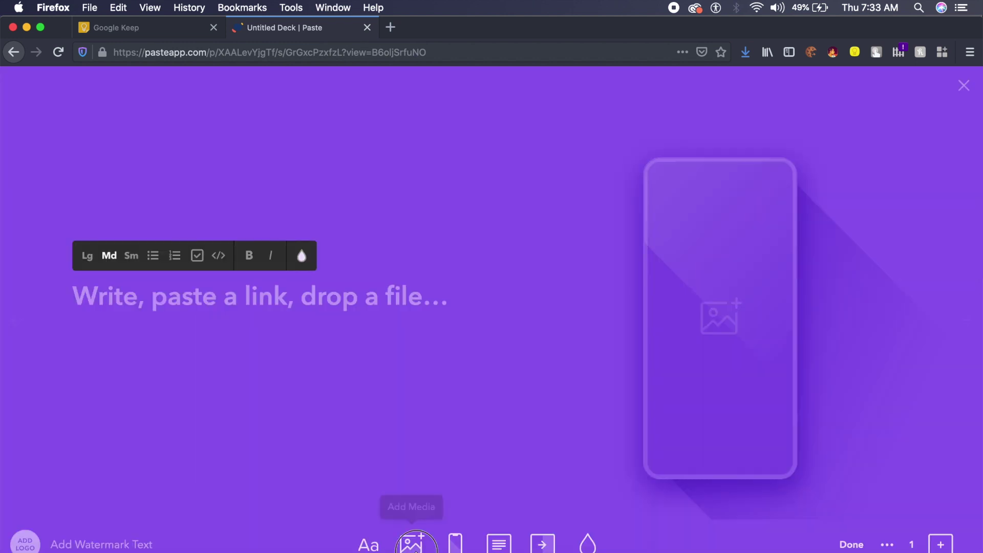
Insert the 'hi' balloon GIF from Giphy into the slide.
left_click(411, 541)
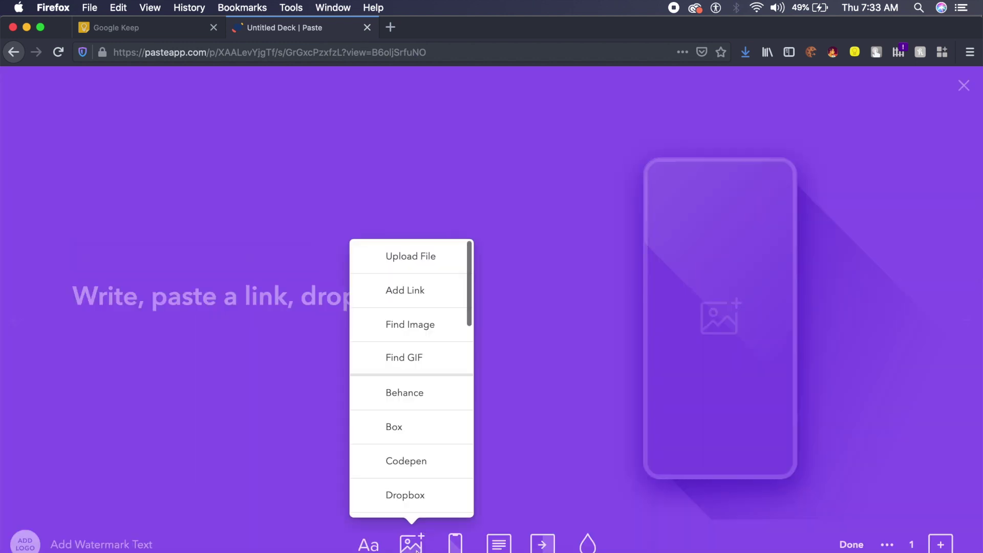
left_click(402, 370)
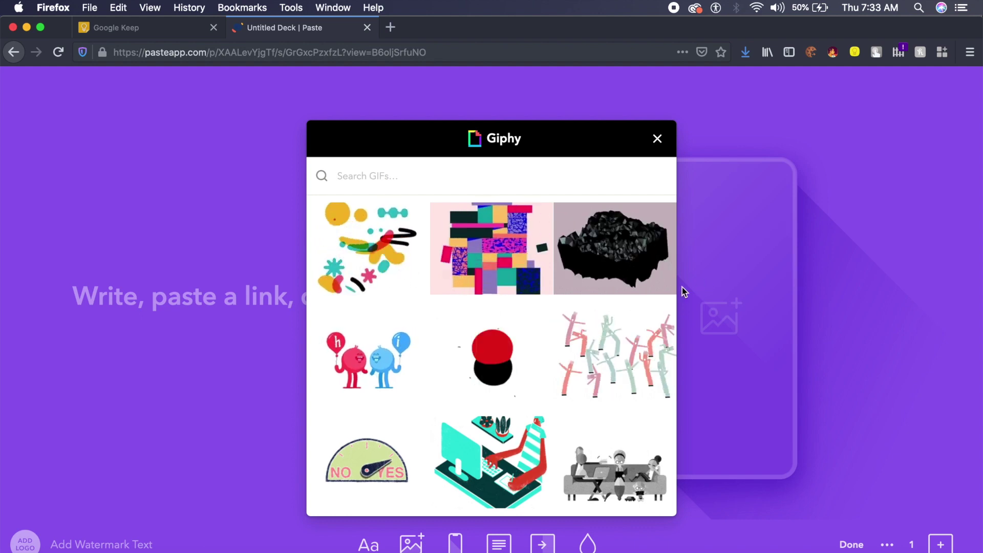
left_click(373, 366)
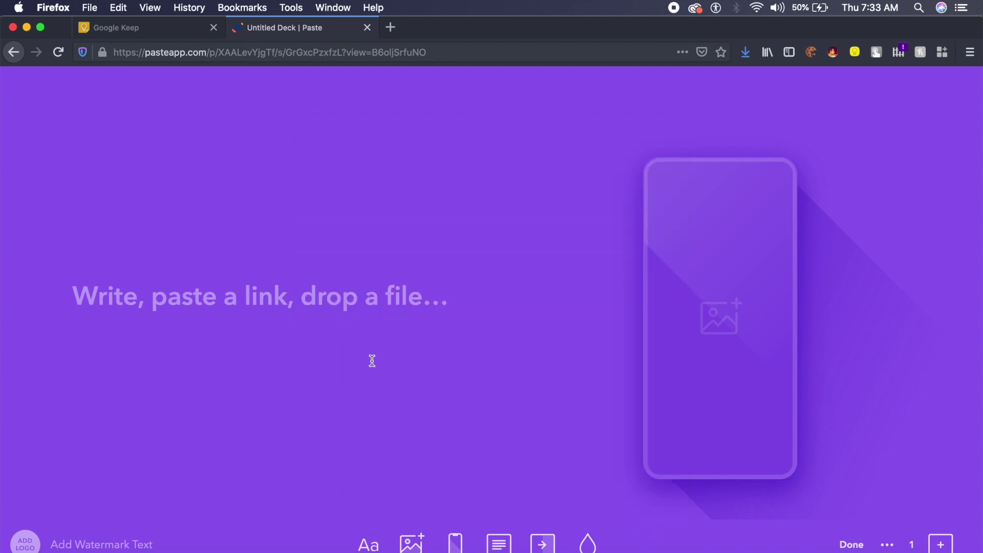
left_click(371, 359)
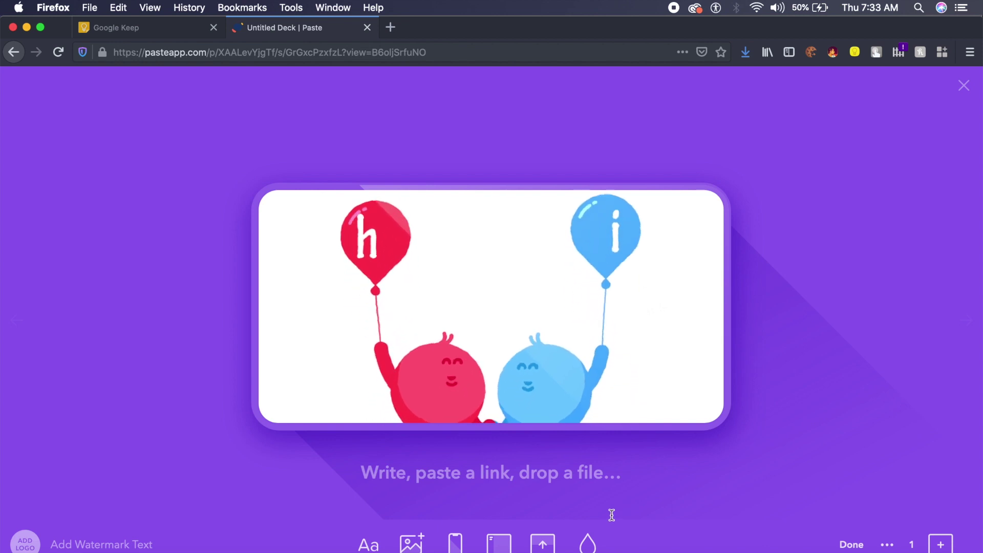
Turn on the 3D effect for the phone frame around the 'hi' balloon GIF and finish editing.
left_click(457, 544)
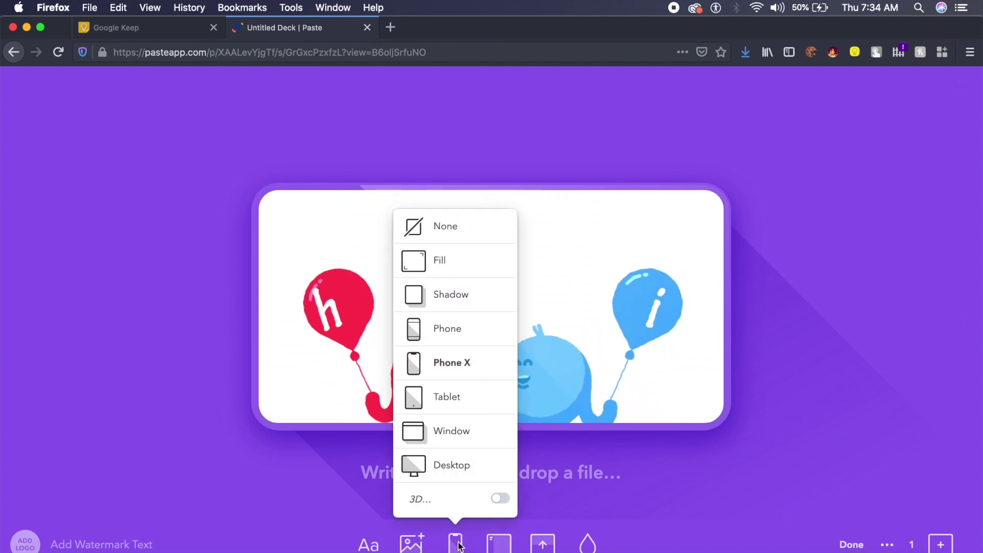
left_click(501, 499)
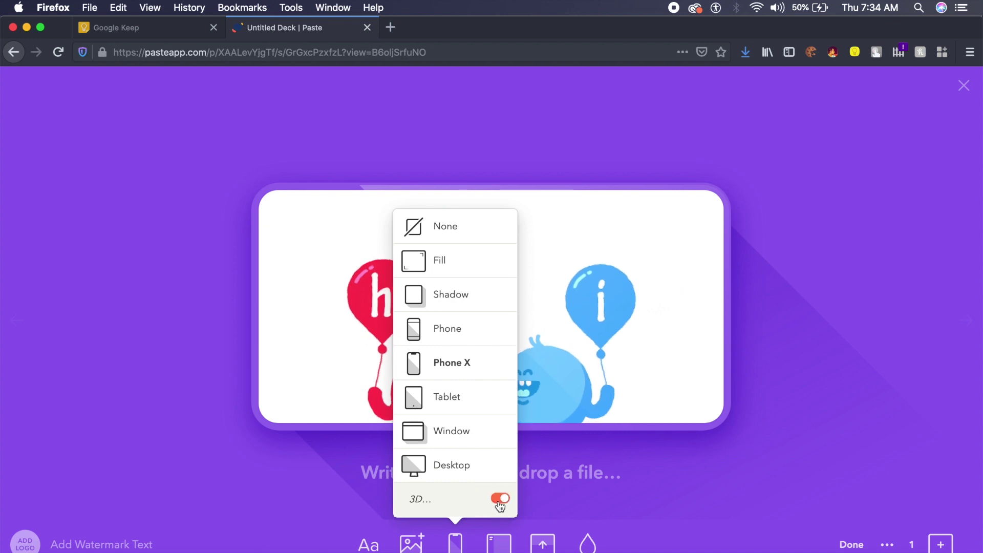
left_click(879, 286)
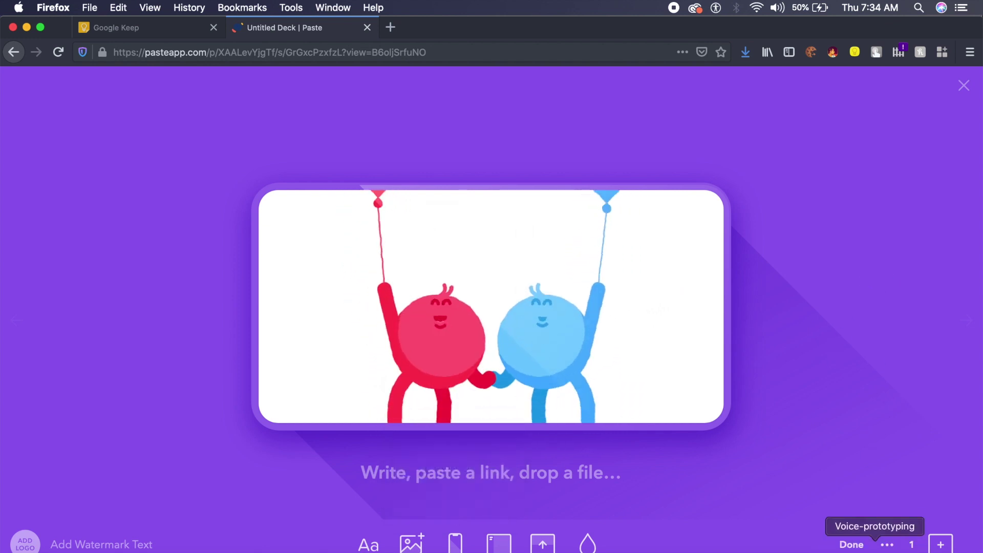
left_click(851, 545)
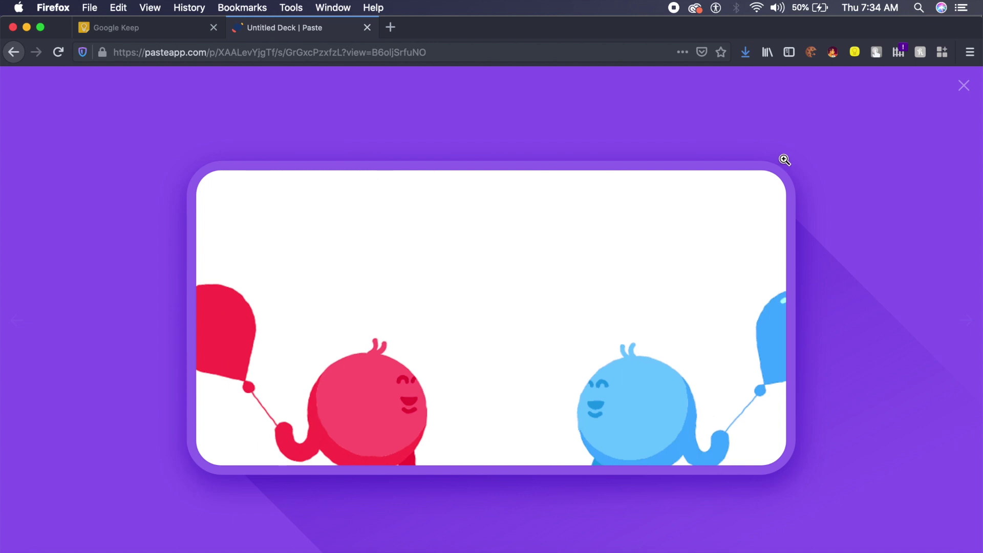
Open the 'hi' balloon GIF card in the enlarged media viewer.
left_click(612, 371)
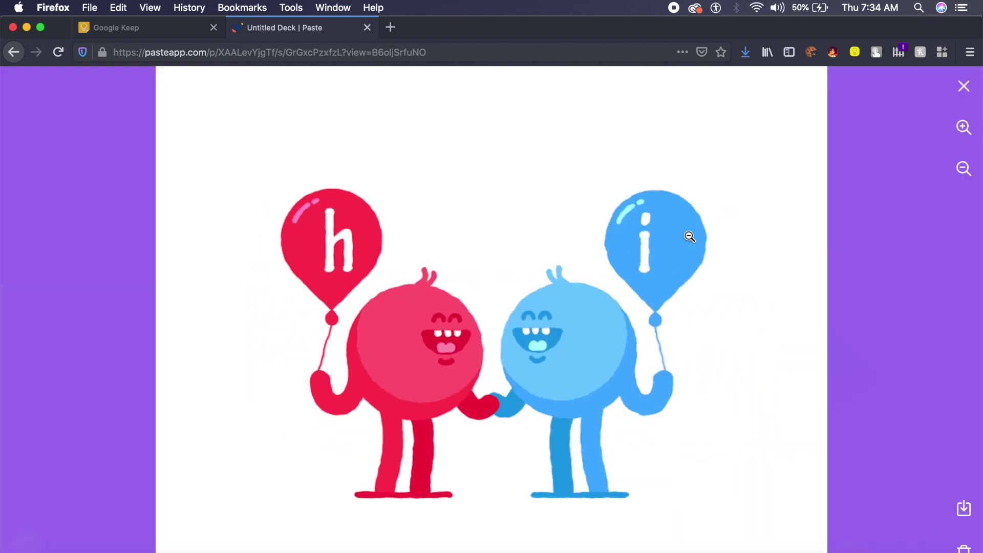